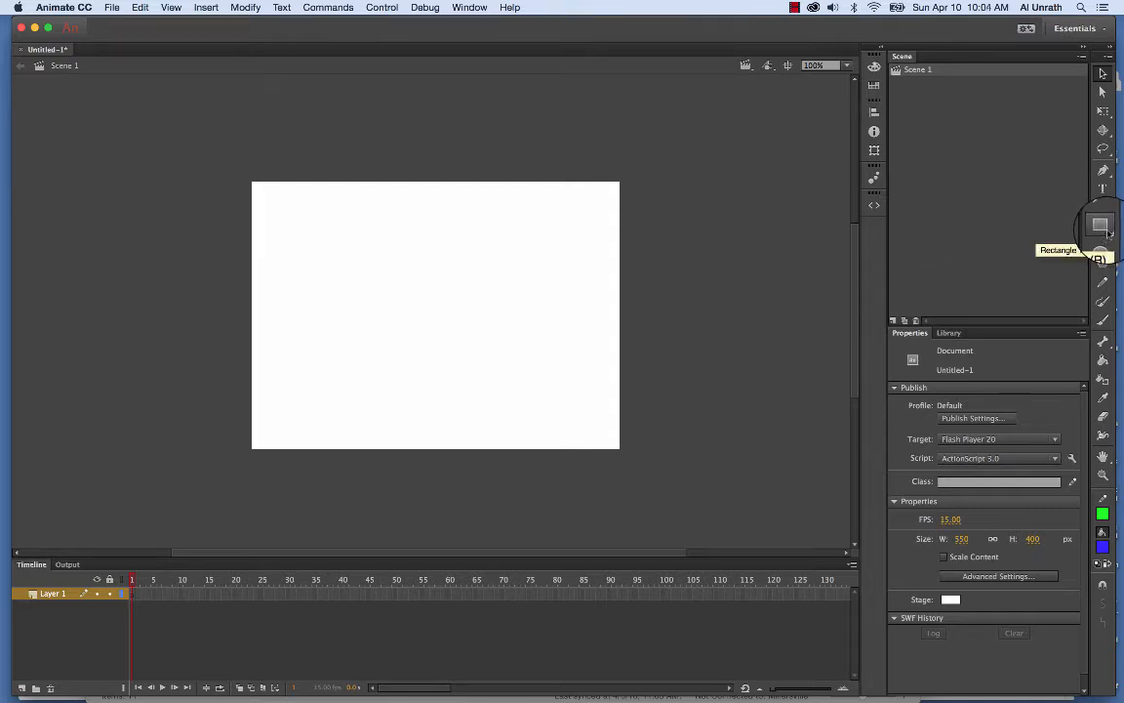
# Draw a blue rectangle with a green outline, about 146 x 105 px, on the left half of the stage using the Rectangle Tool.
pyautogui.click(1109, 231)
pyautogui.click(1108, 231)
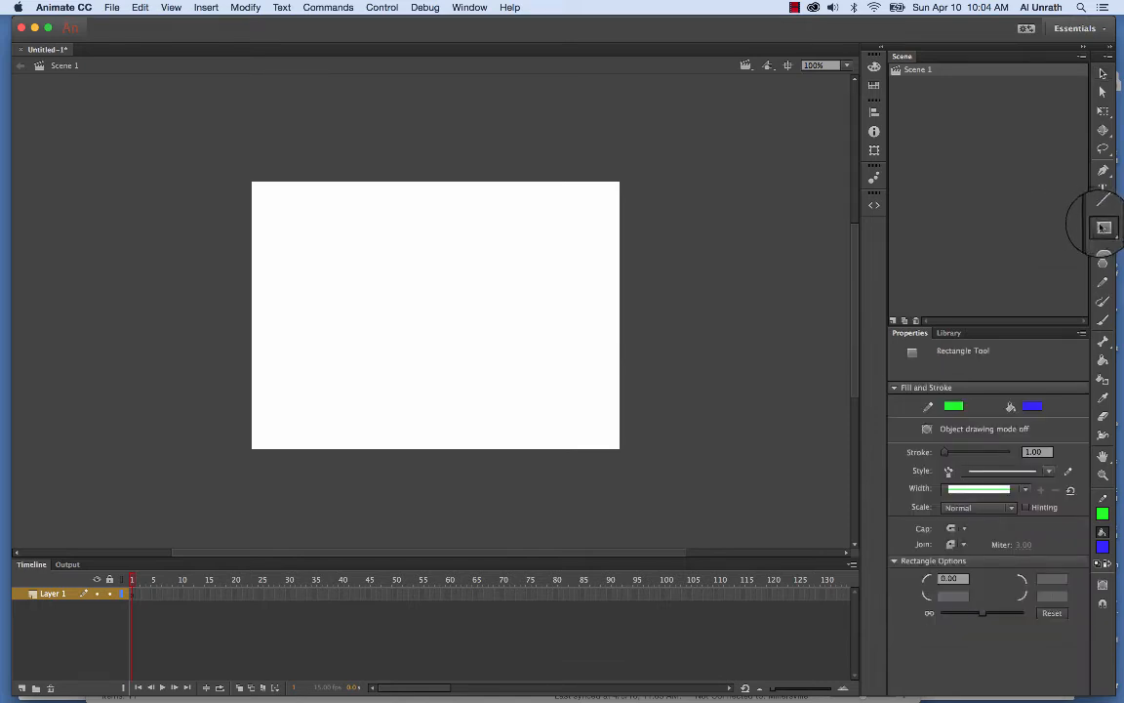
pyautogui.click(1104, 227)
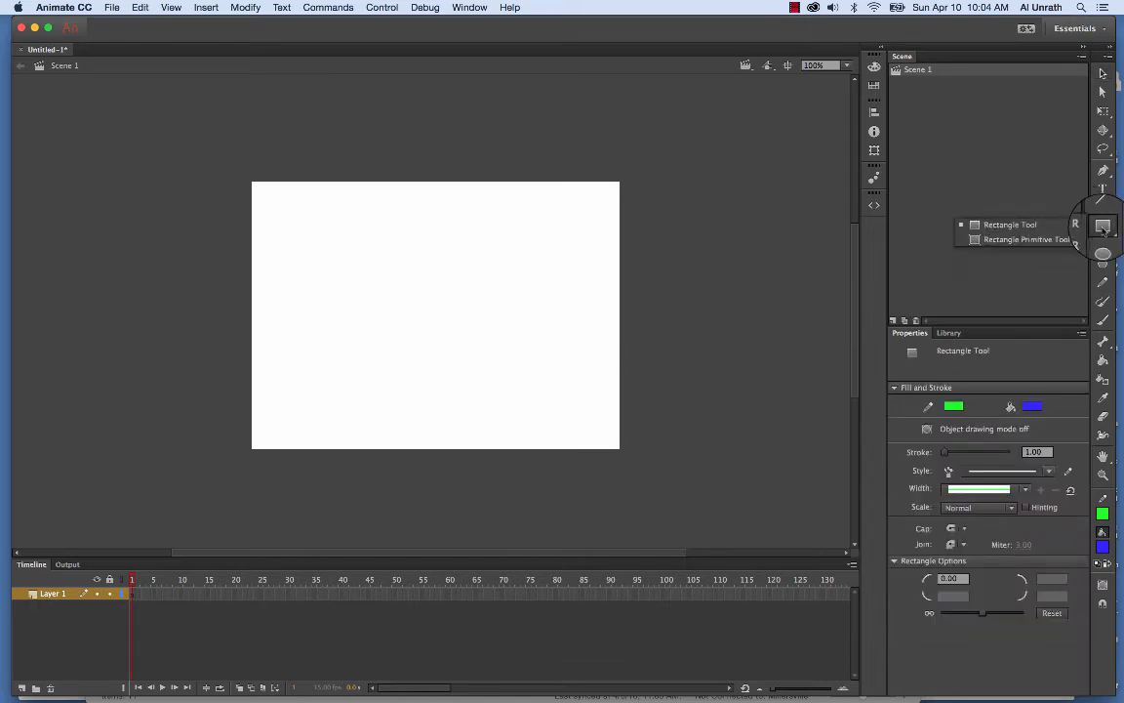
pyautogui.click(1042, 227)
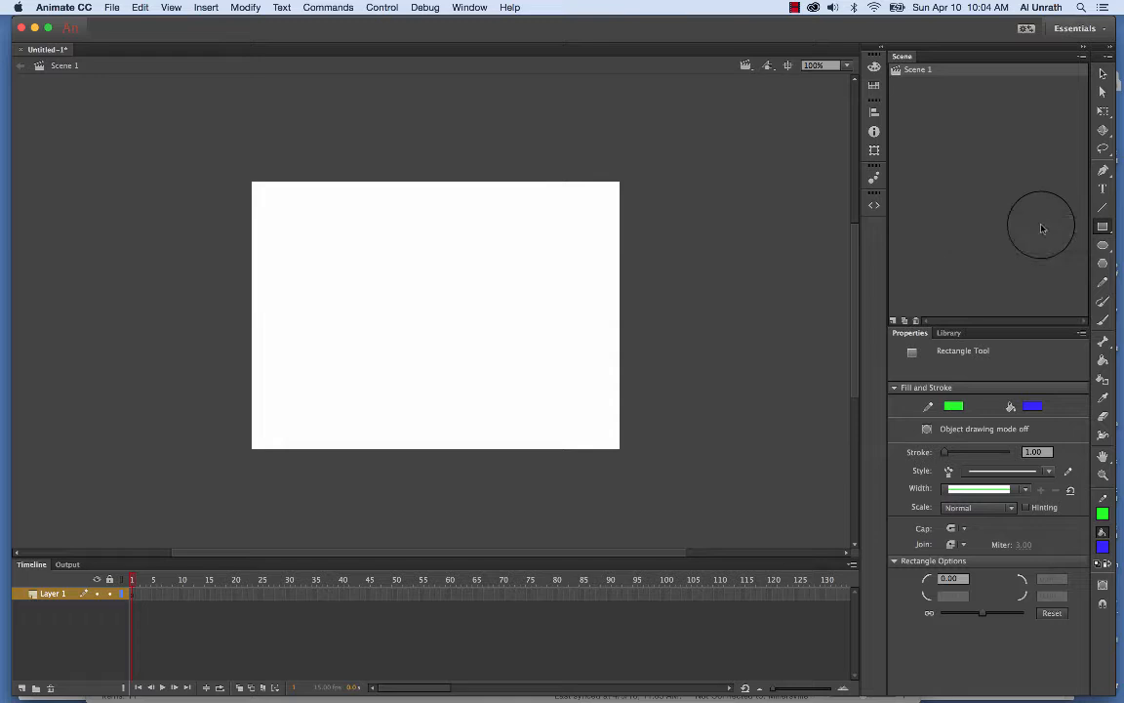
pyautogui.moveTo(275, 252); pyautogui.dragTo(372, 321)
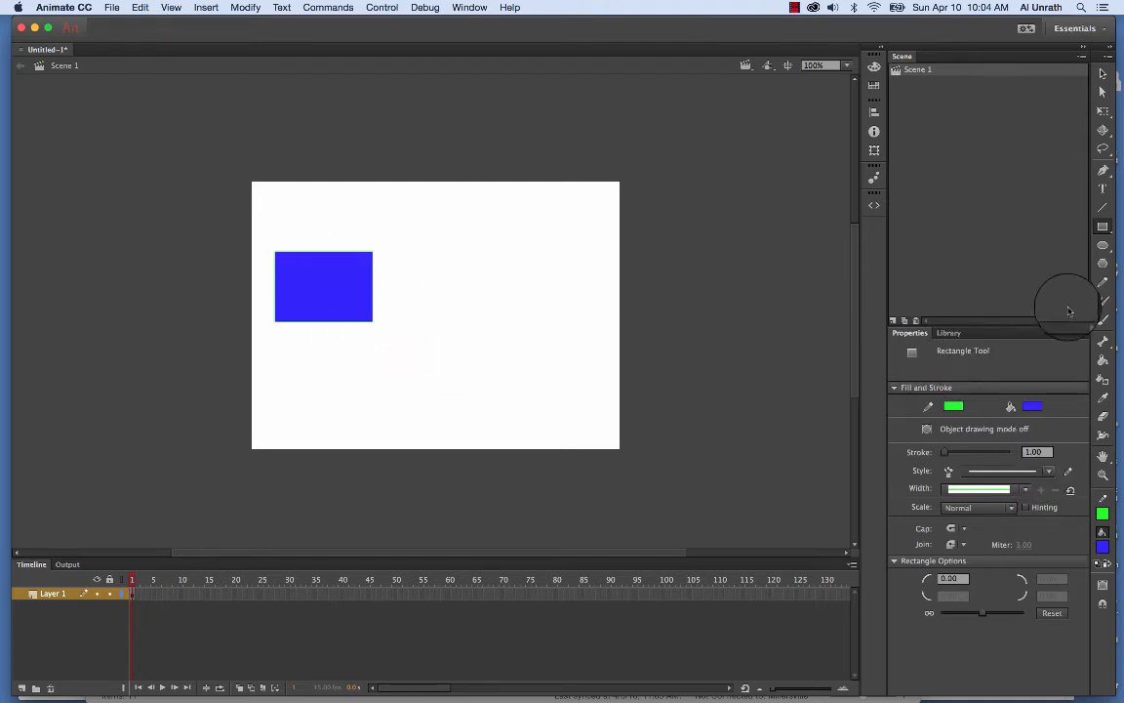
# Draw a rectangle primitive about 136 x 106 px on the right half of the stage, level with the first rectangle.
pyautogui.click(1109, 231)
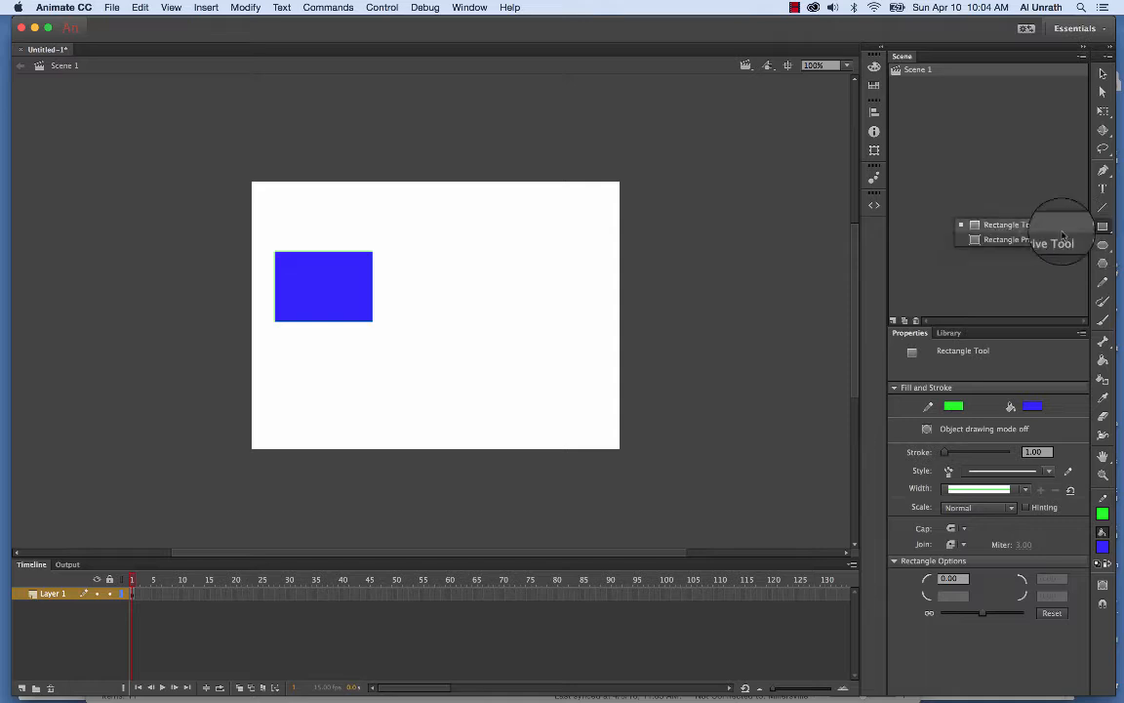
pyautogui.click(1014, 239)
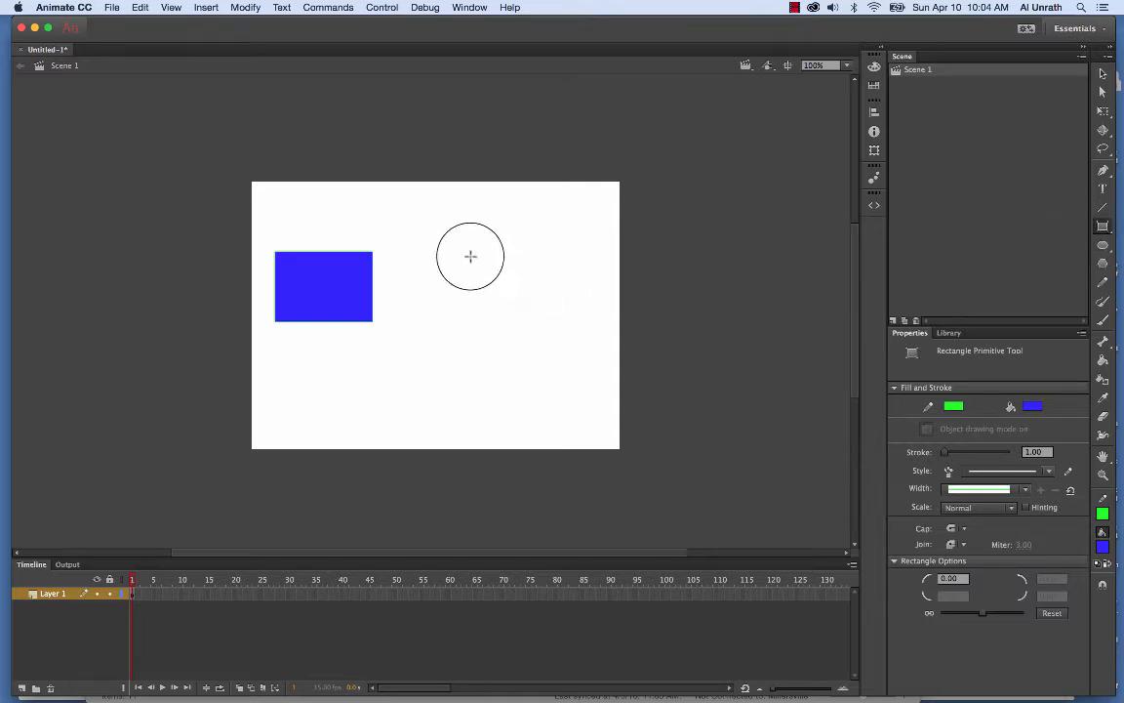
pyautogui.moveTo(448, 252); pyautogui.dragTo(539, 326)
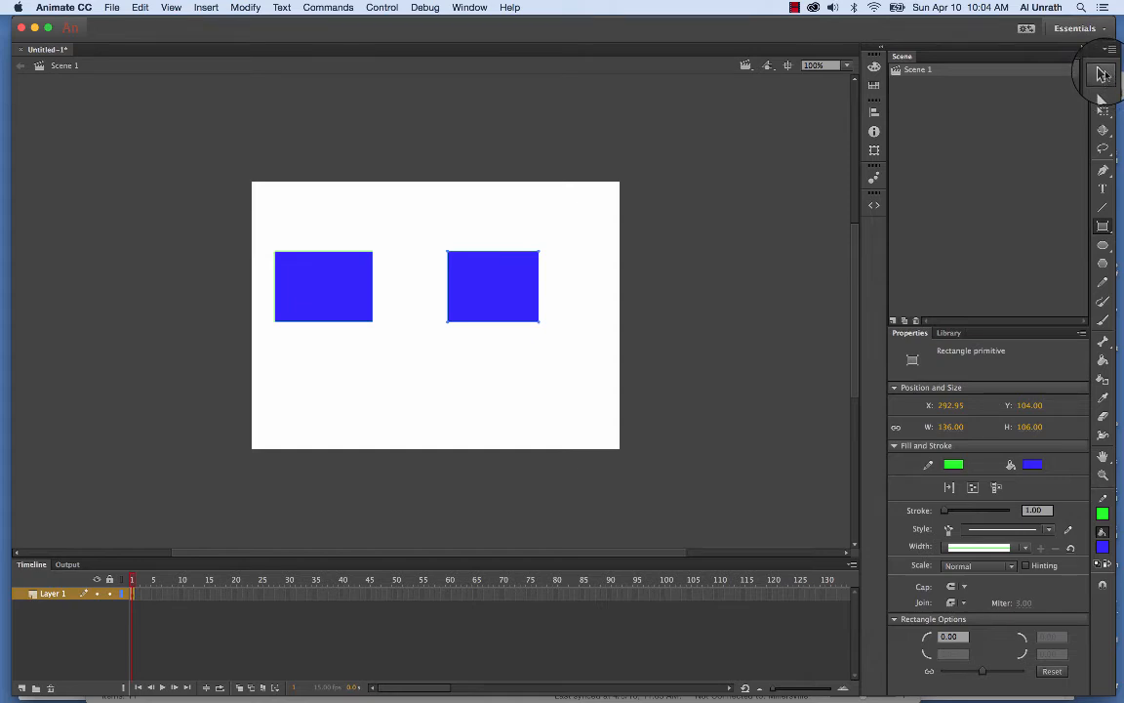
# Move only the blue fill of the left rectangle down out of its outline, to about X 67, Y 215.
pyautogui.click(1103, 74)
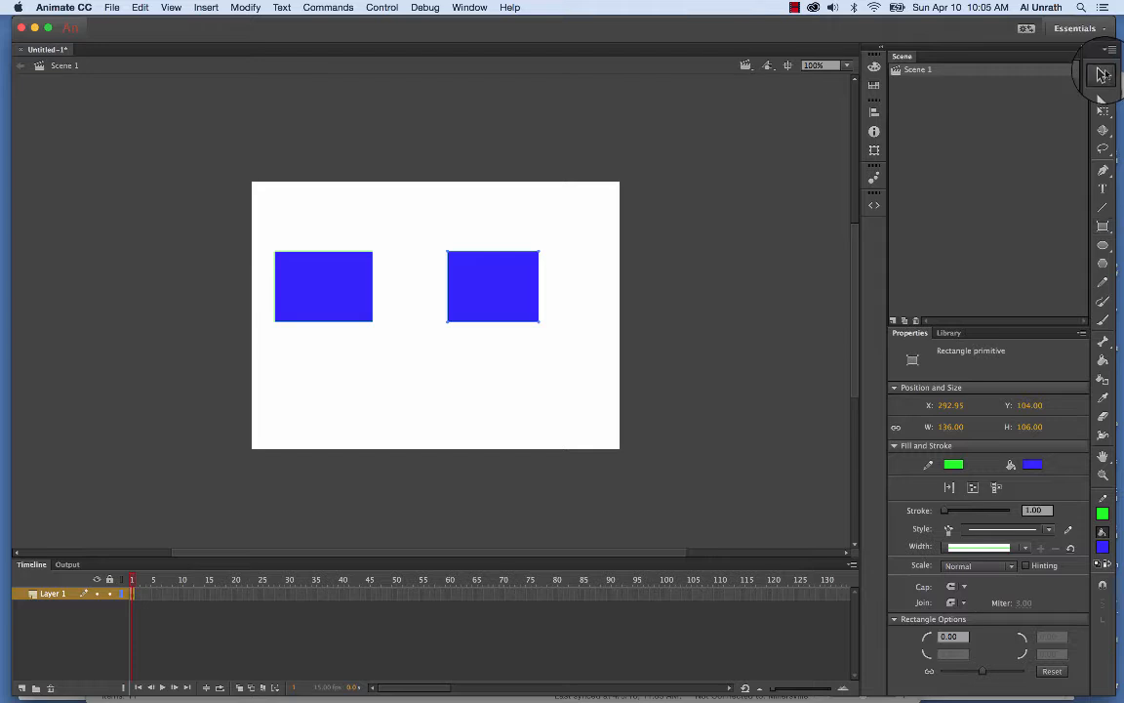
pyautogui.click(332, 282)
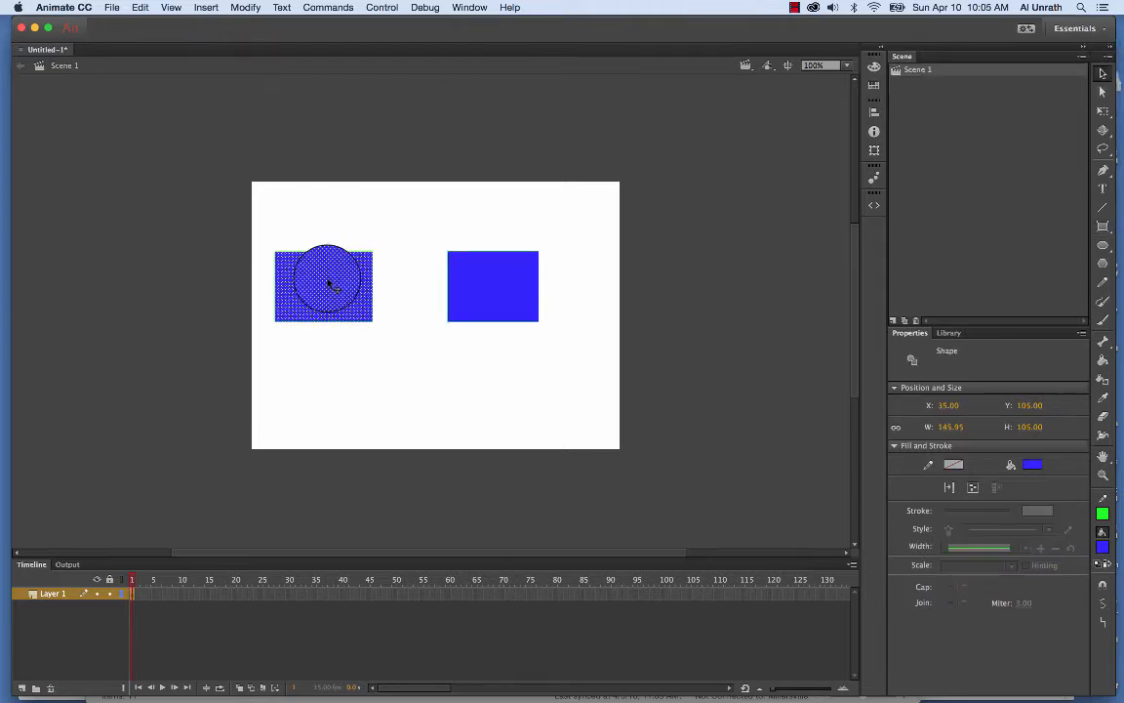
pyautogui.moveTo(332, 284); pyautogui.dragTo(350, 357)
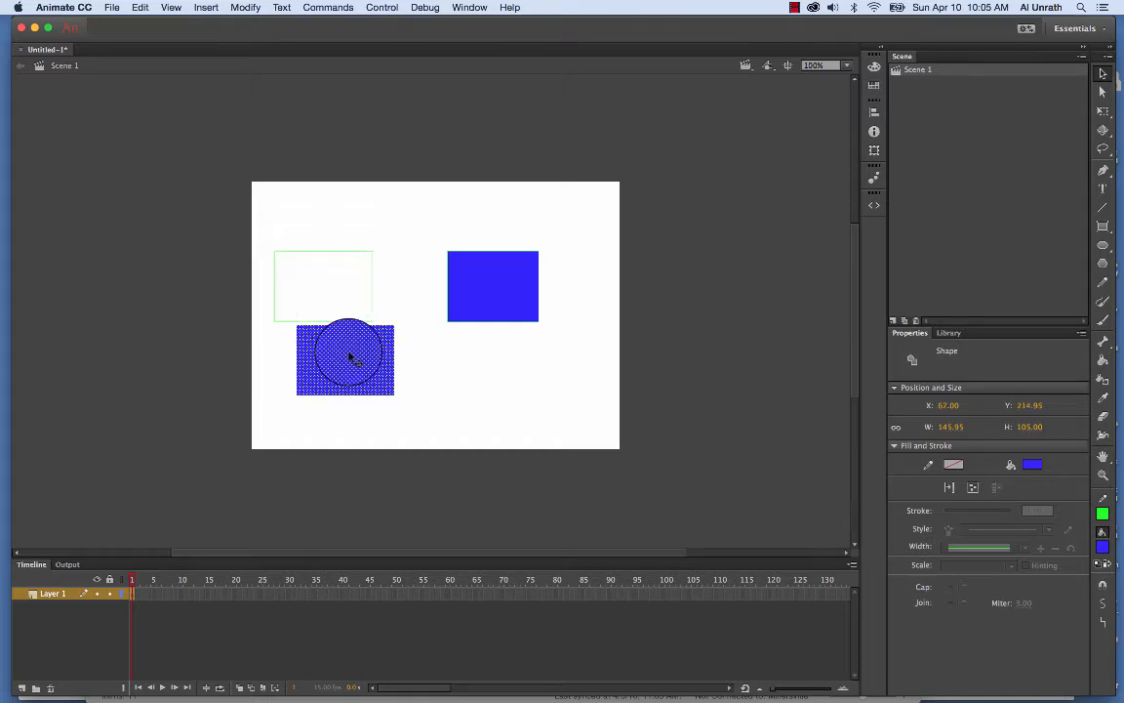
# Select the whole empty green outline and change its stroke color to red.
pyautogui.doubleClick(372, 284)
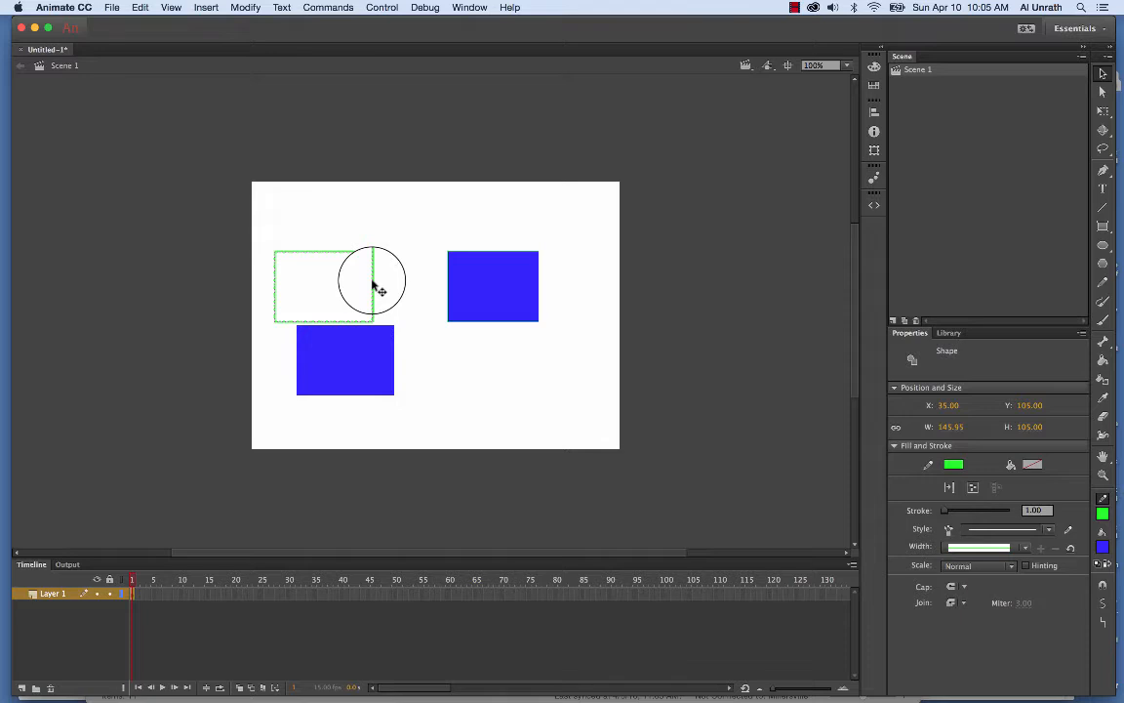
pyautogui.click(956, 469)
pyautogui.click(758, 567)
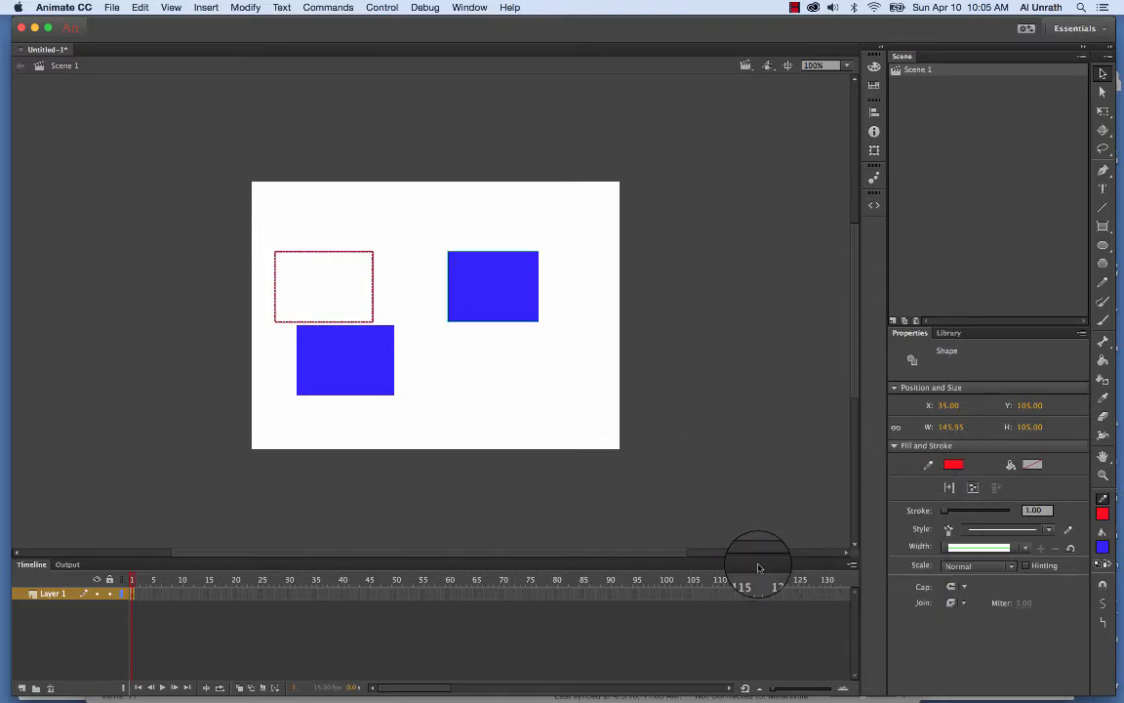
# Select the separated fill and the outline's right edge individually, and move the whole rectangle primitive to about X 326, Y 122.
pyautogui.click(435, 390)
pyautogui.click(374, 373)
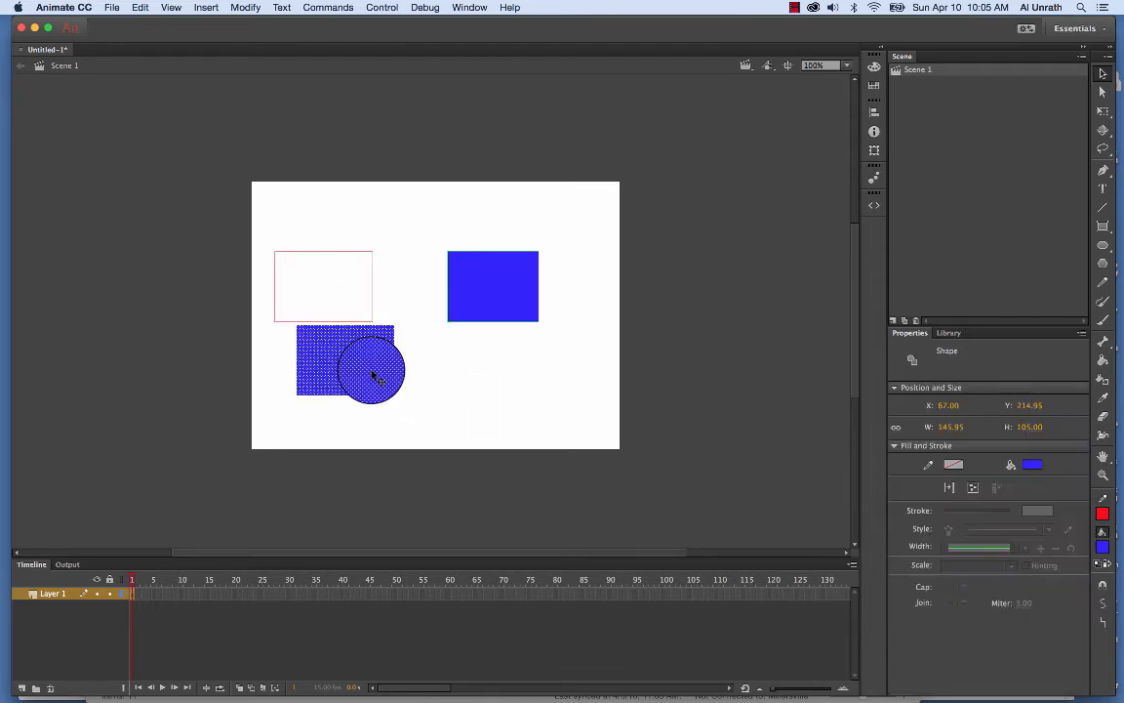
pyautogui.click(373, 296)
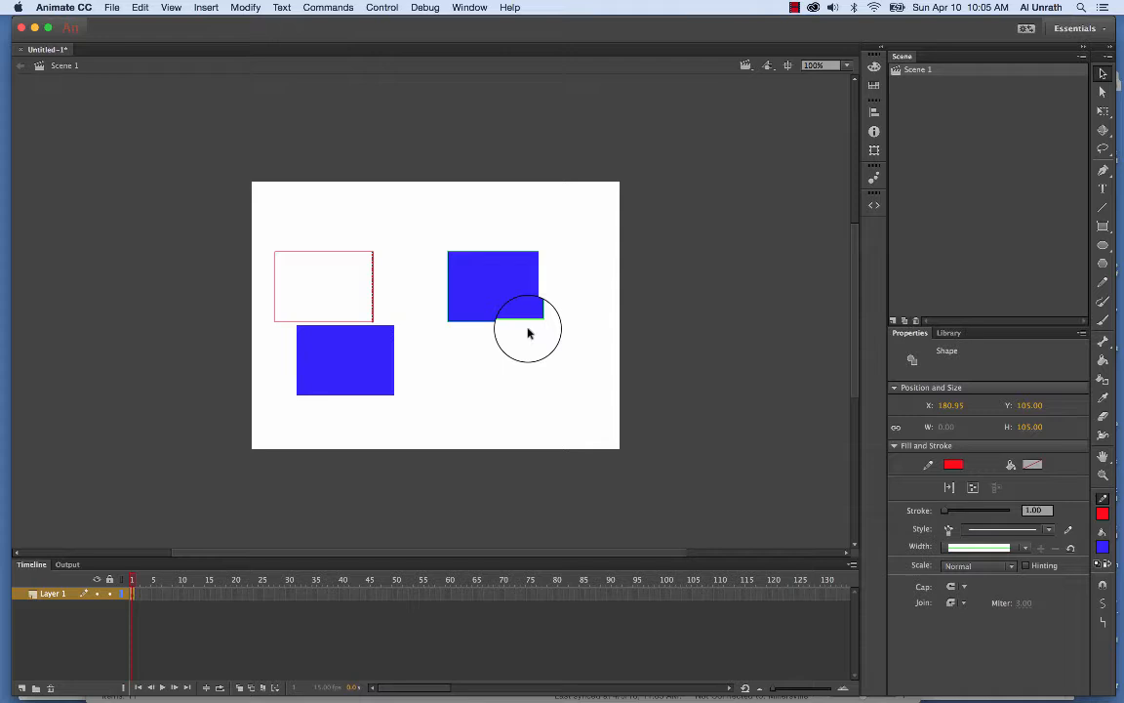
pyautogui.click(505, 296)
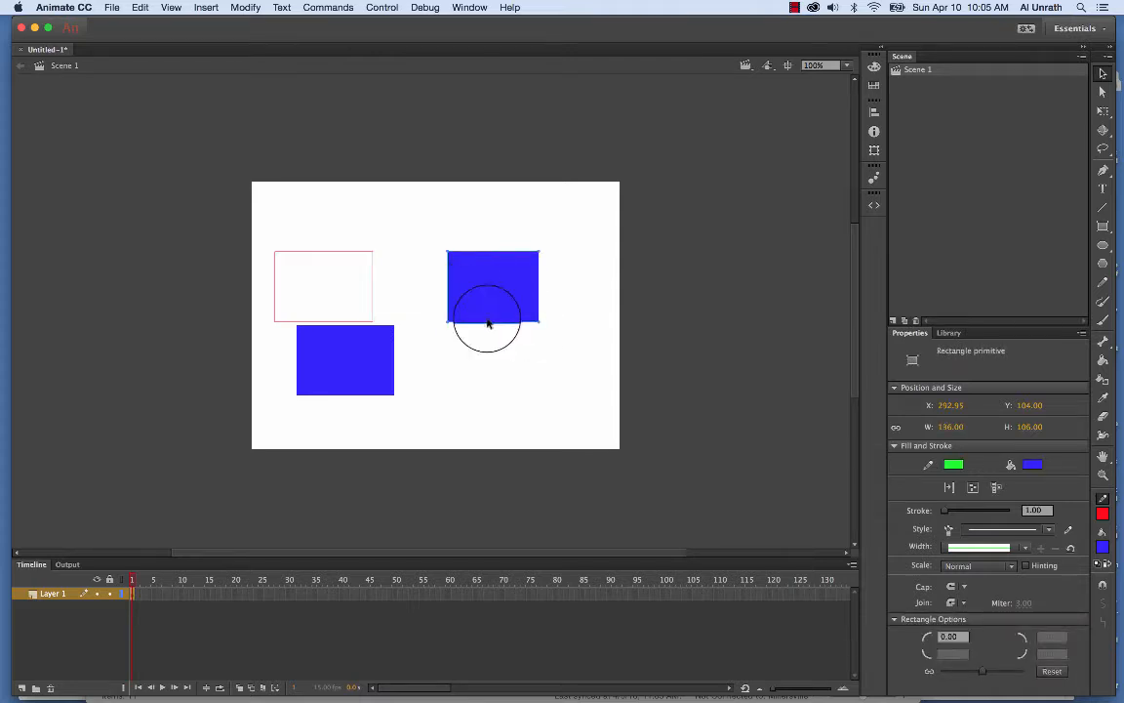
pyautogui.moveTo(494, 284); pyautogui.dragTo(514, 306)
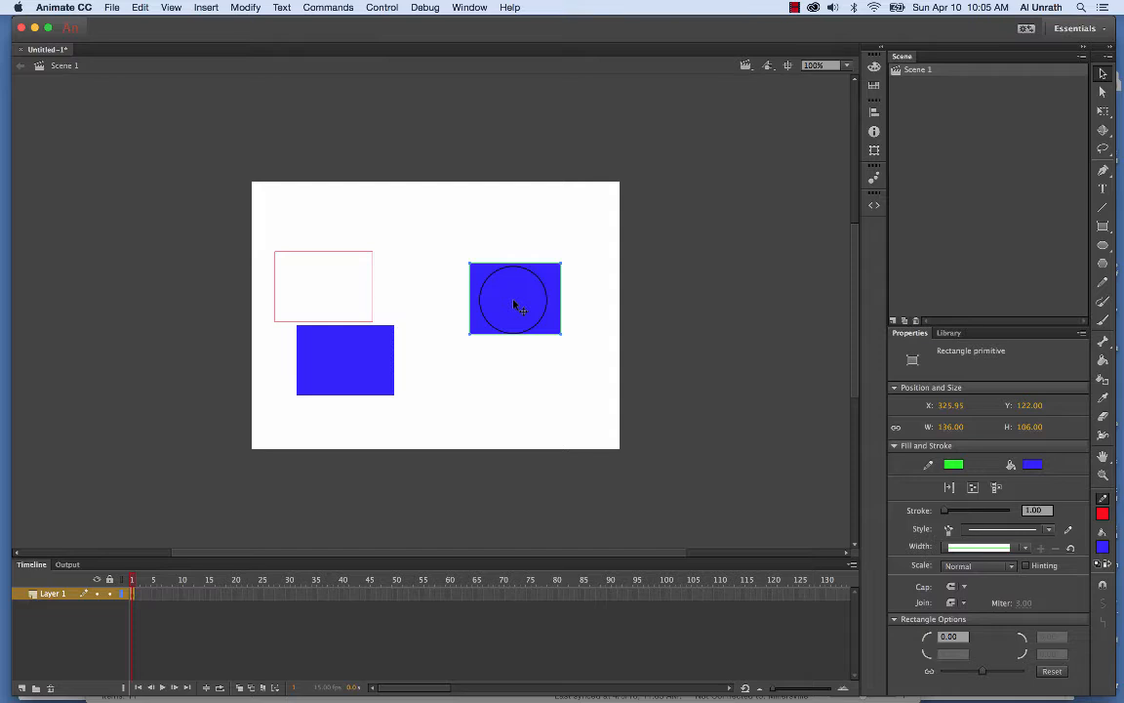
pyautogui.moveTo(515, 306)
pyautogui.mouseDown()
pyautogui.moveTo(359, 371)
pyautogui.moveTo(339, 354)
pyautogui.moveTo(328, 290)
pyautogui.moveTo(369, 402)
pyautogui.moveTo(542, 369)
pyautogui.moveTo(525, 296)
pyautogui.mouseUp()
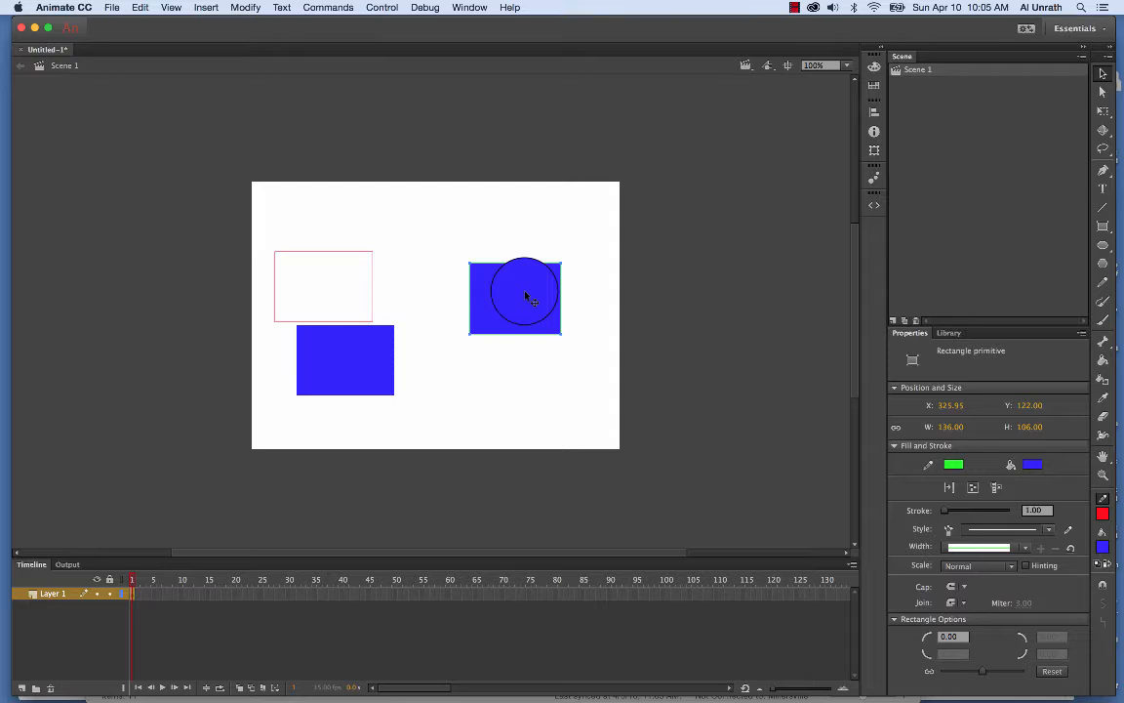
# Select every shape on the stage and delete them all.
pyautogui.moveTo(525, 296); pyautogui.dragTo(328, 275)
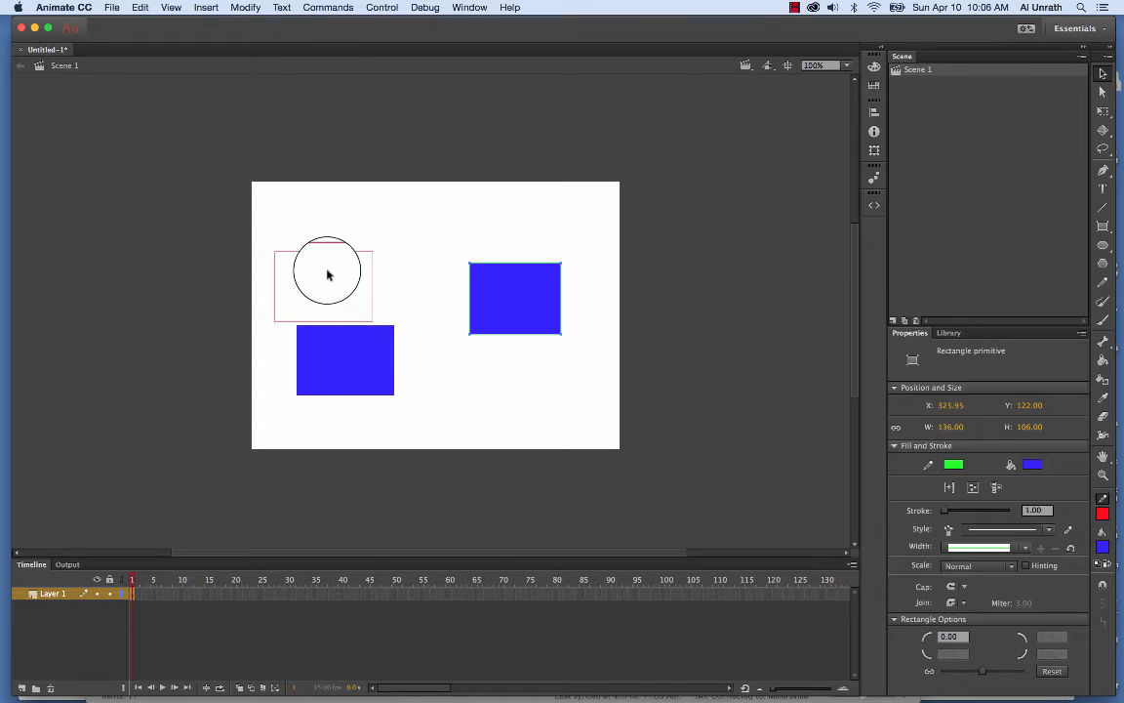
pyautogui.moveTo(328, 275); pyautogui.dragTo(433, 380)
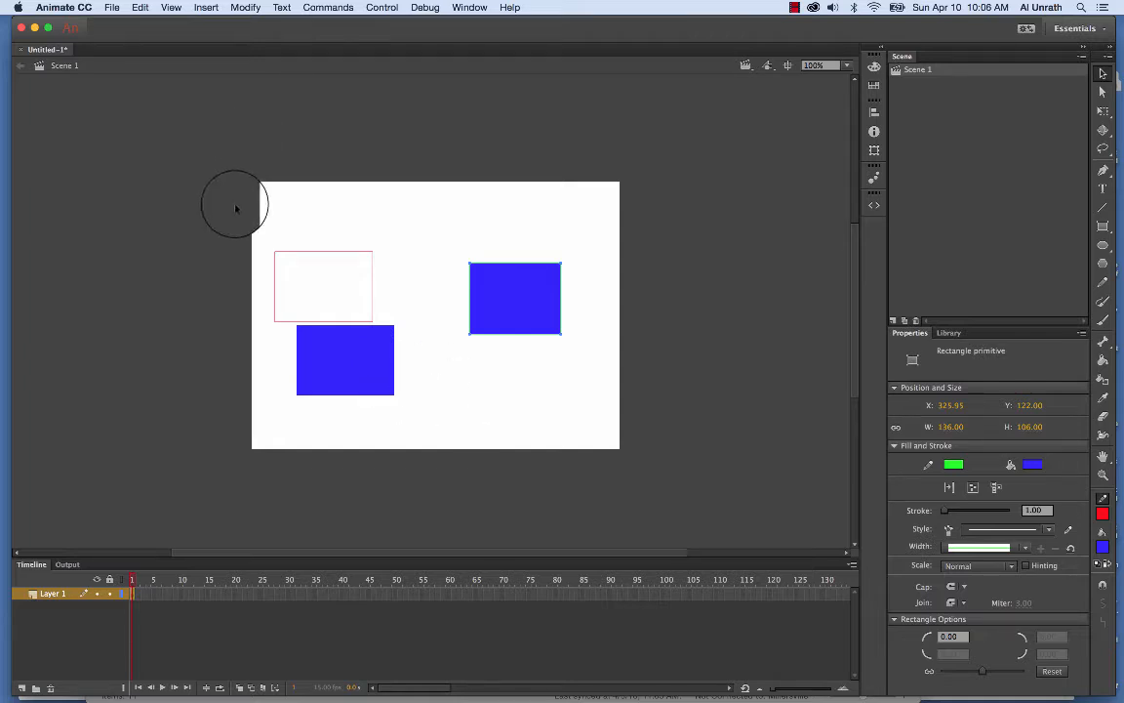
pyautogui.moveTo(235, 204); pyautogui.dragTo(595, 443)
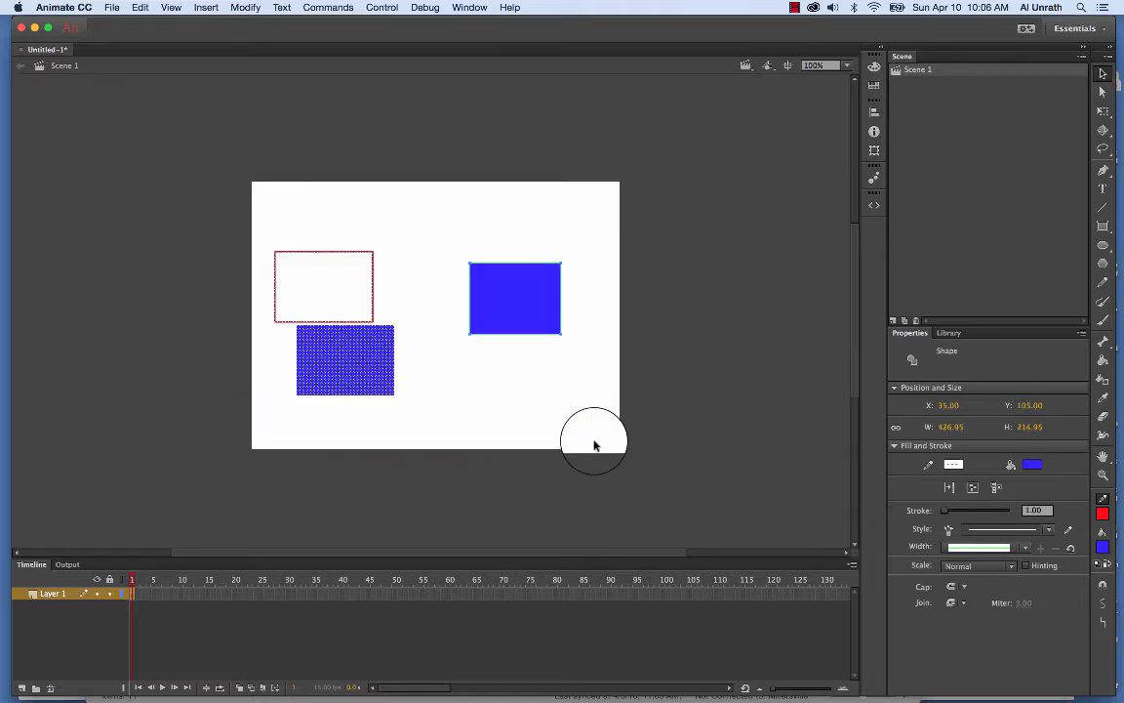
pyautogui.press('Delete')
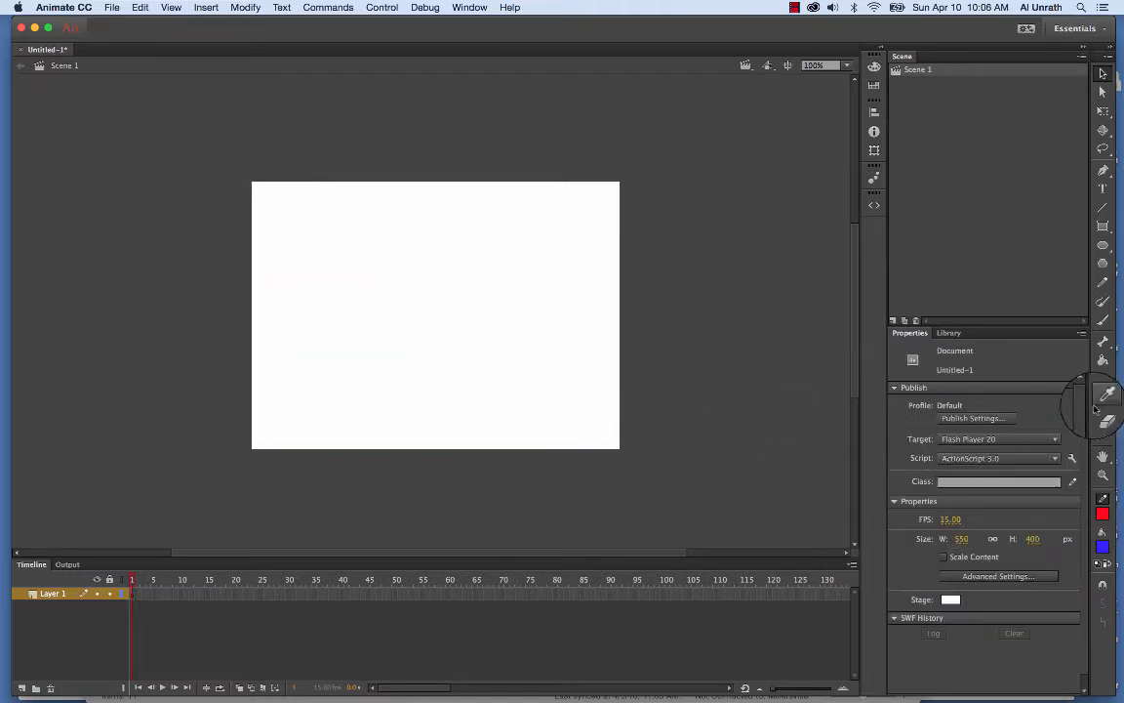
# Draw a blue rectangle with a red outline, about 169 x 112 px, on the left half of the stage using the Rectangle Tool.
pyautogui.click(1102, 226)
pyautogui.click(1010, 225)
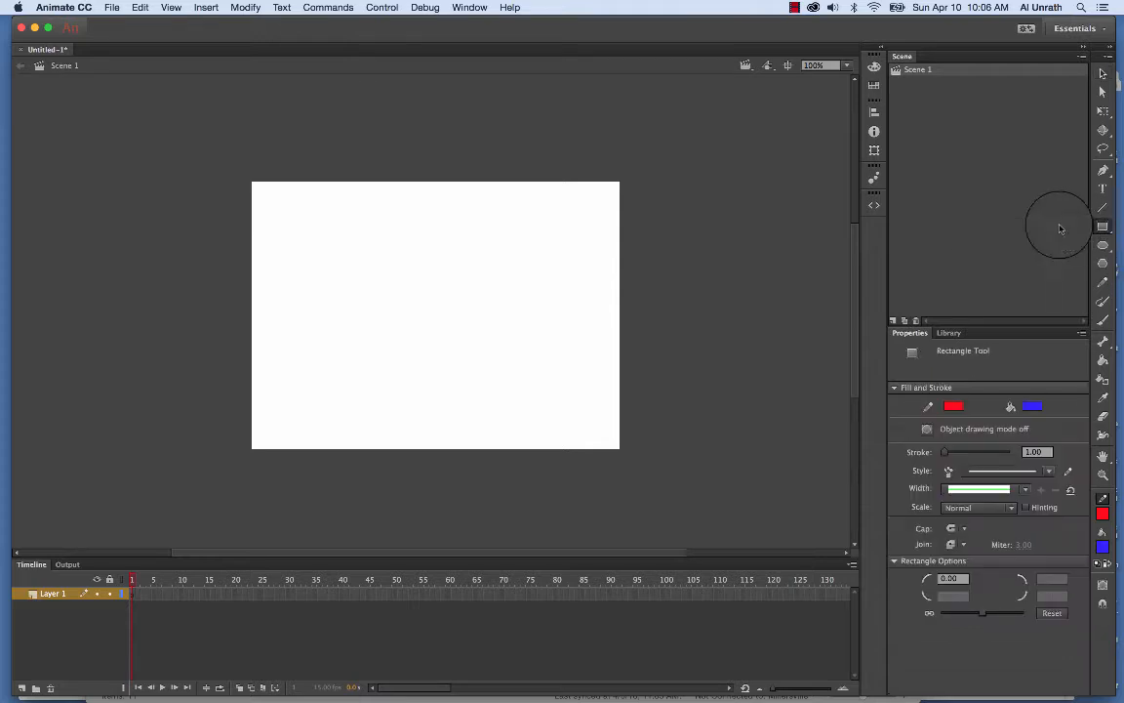
pyautogui.moveTo(289, 263); pyautogui.dragTo(402, 338)
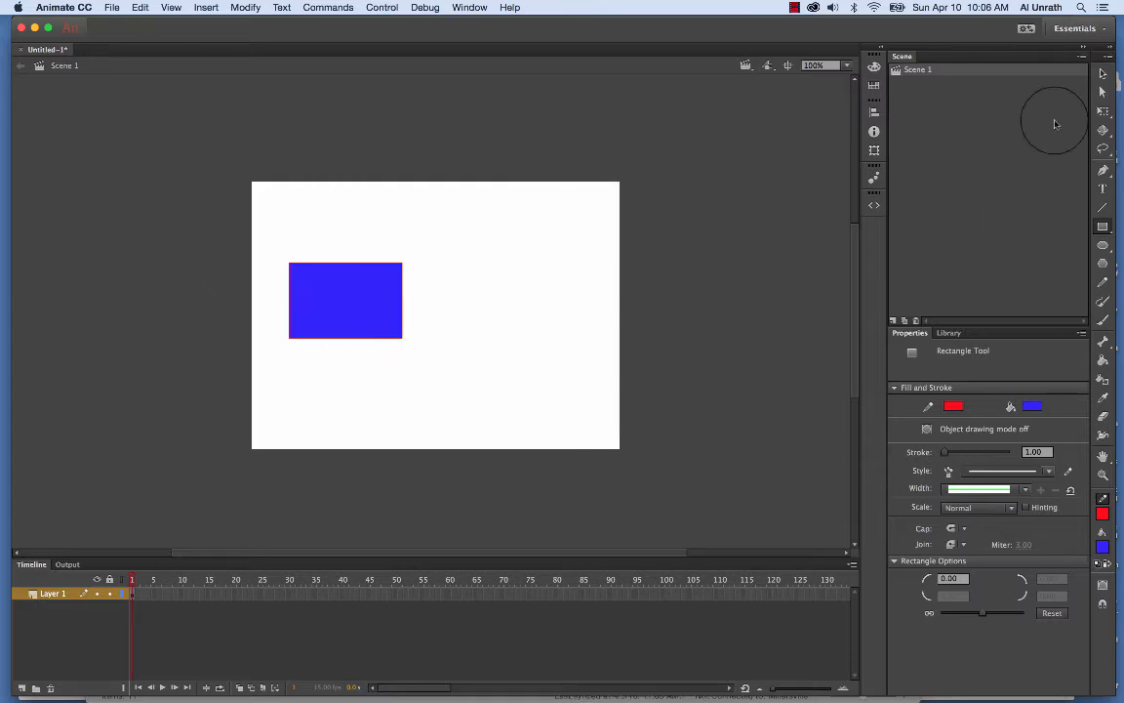
# Select the rectangle's fill and its top edge separately to examine them as independent parts.
pyautogui.click(1103, 74)
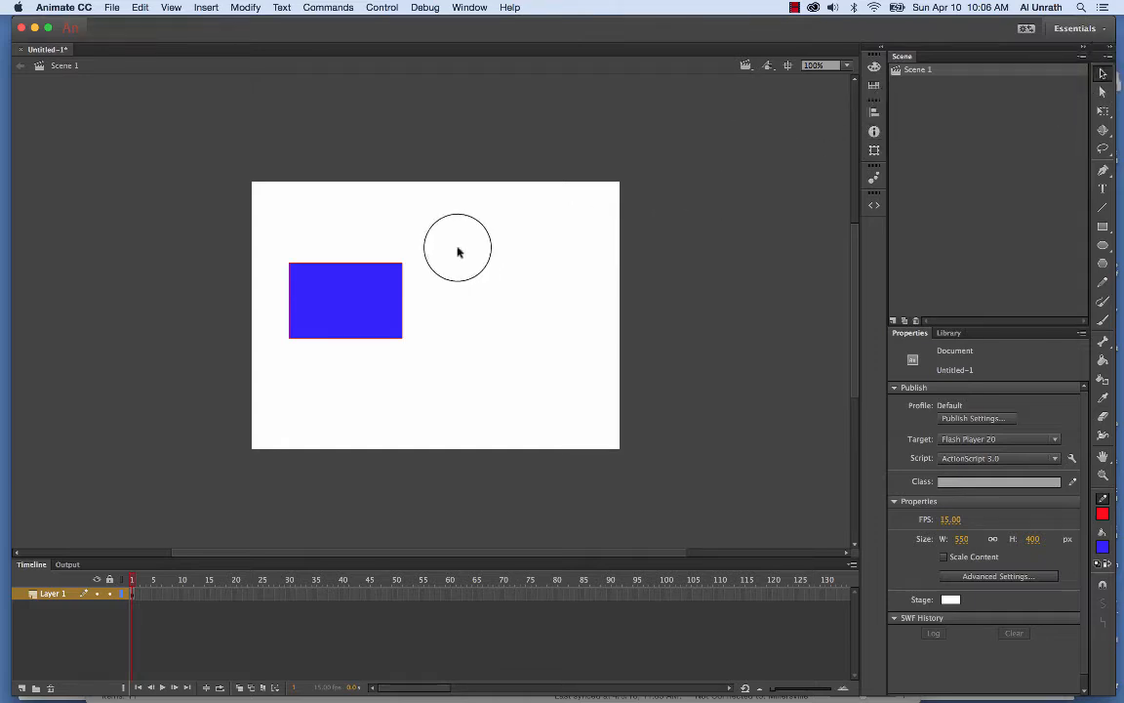
pyautogui.click(372, 295)
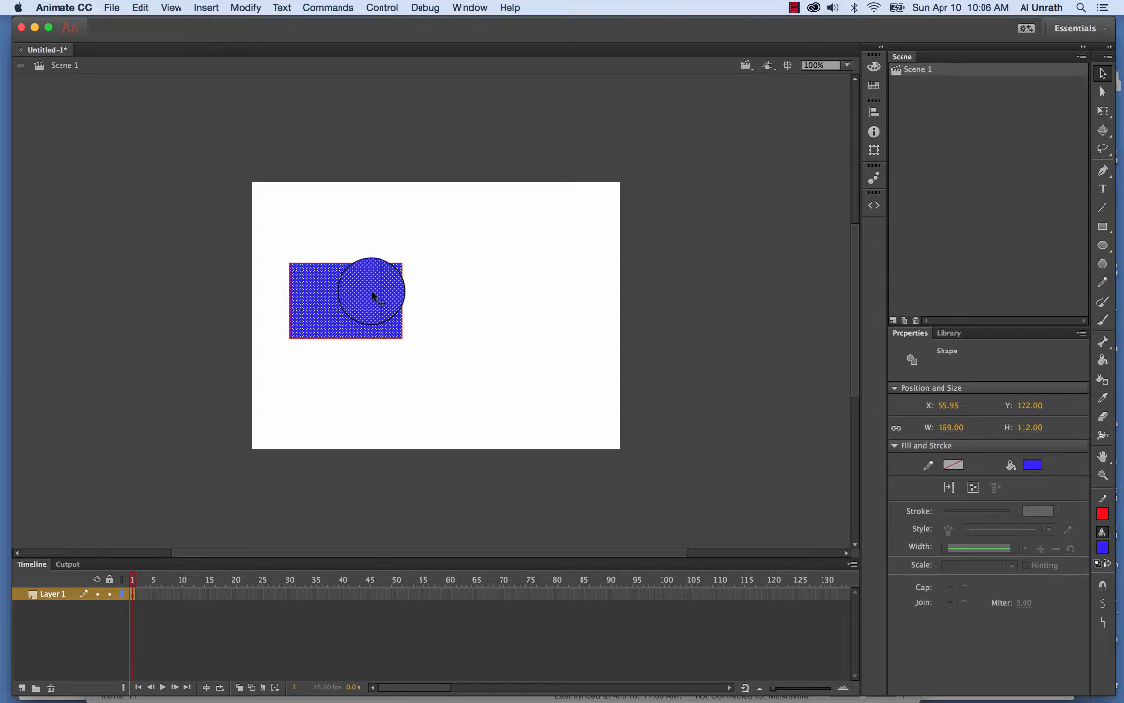
pyautogui.moveTo(372, 295); pyautogui.dragTo(286, 295)
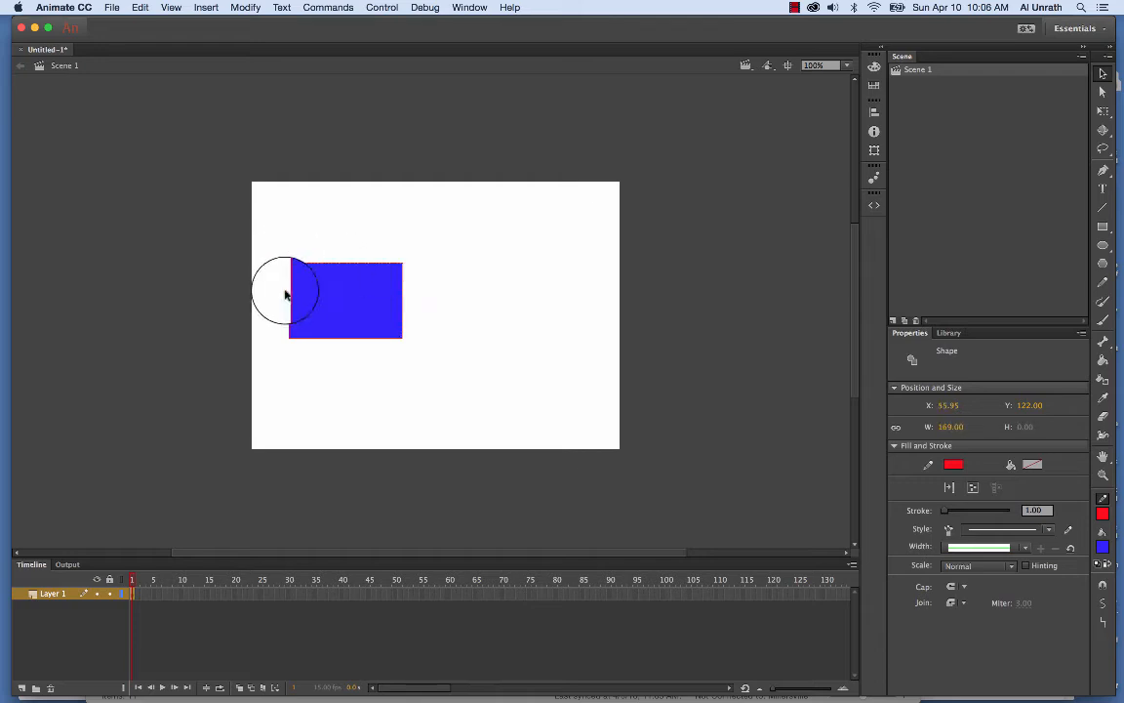
pyautogui.click(286, 295)
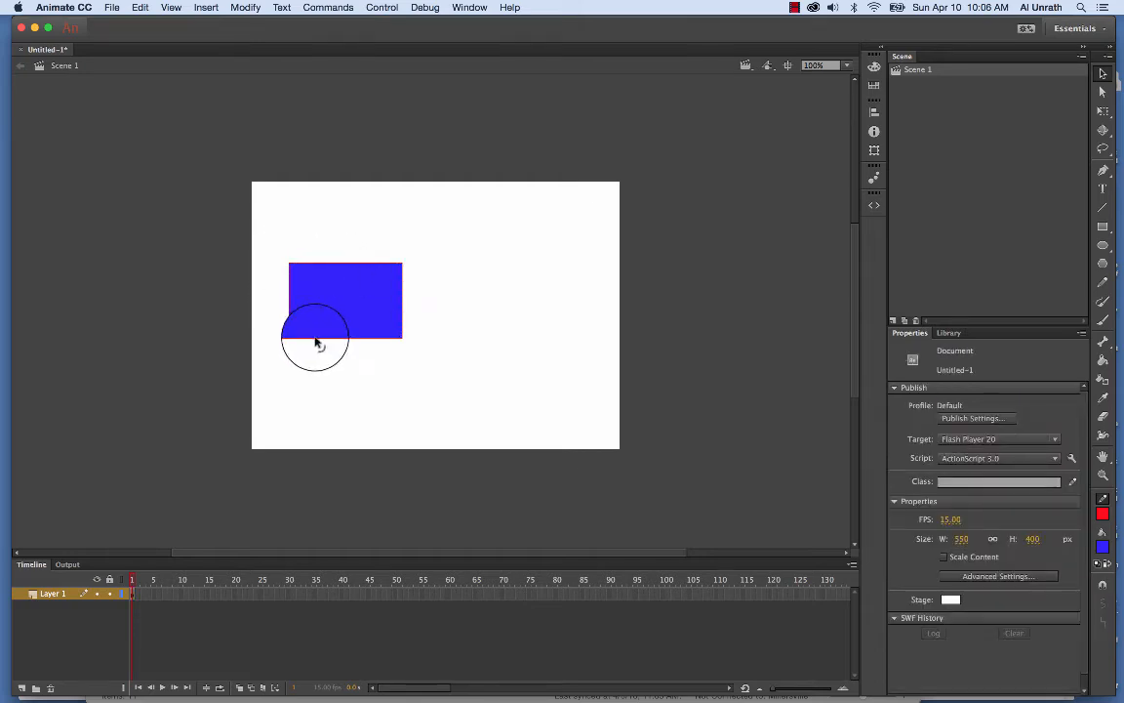
pyautogui.click(316, 337)
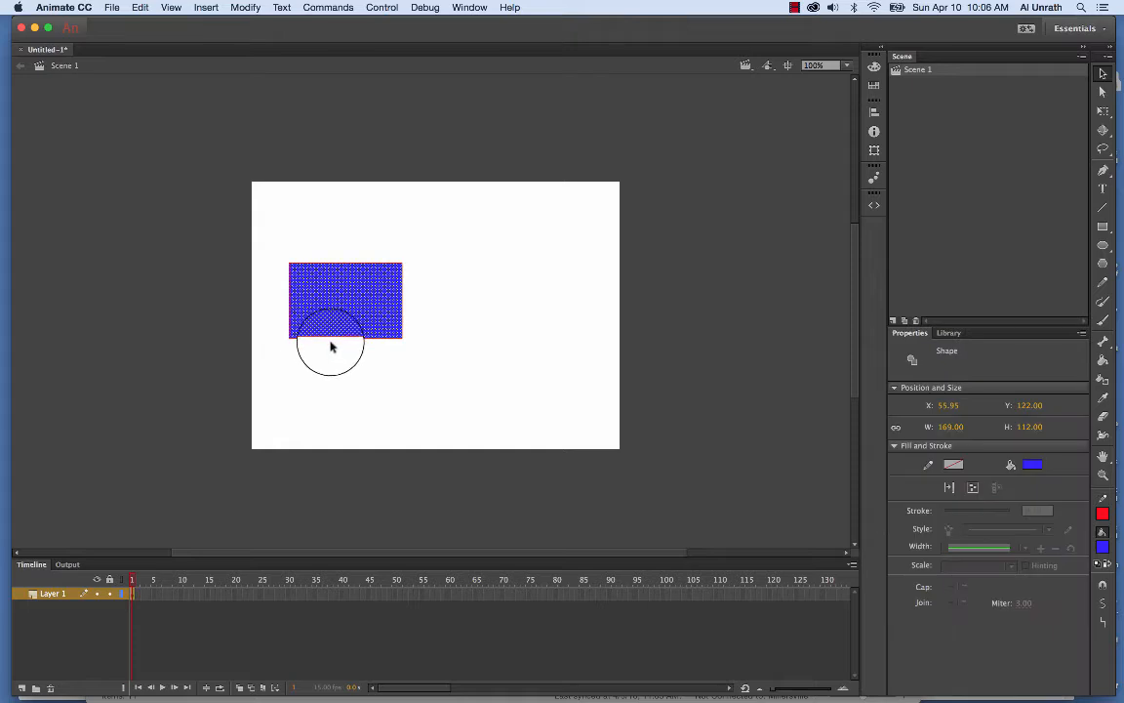
pyautogui.moveTo(350, 362); pyautogui.dragTo(465, 272)
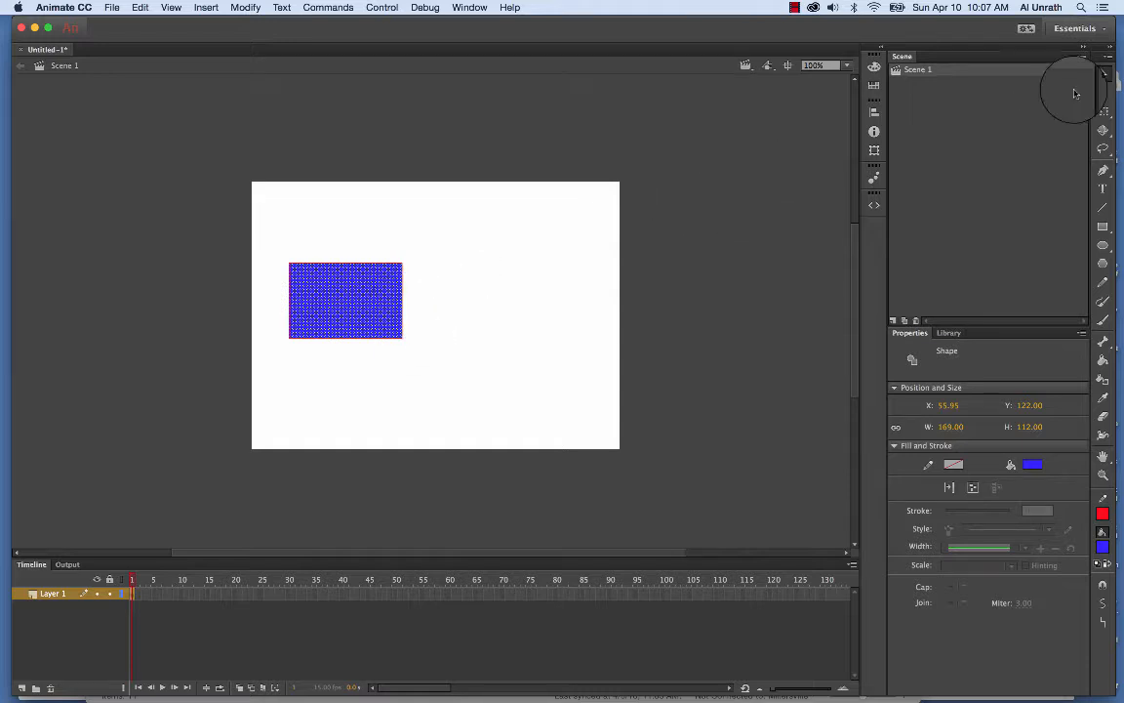
# Deselect the rectangle, bend its bottom edge upward into an arch, and pull its top-right corner slightly inward.
pyautogui.click(347, 360)
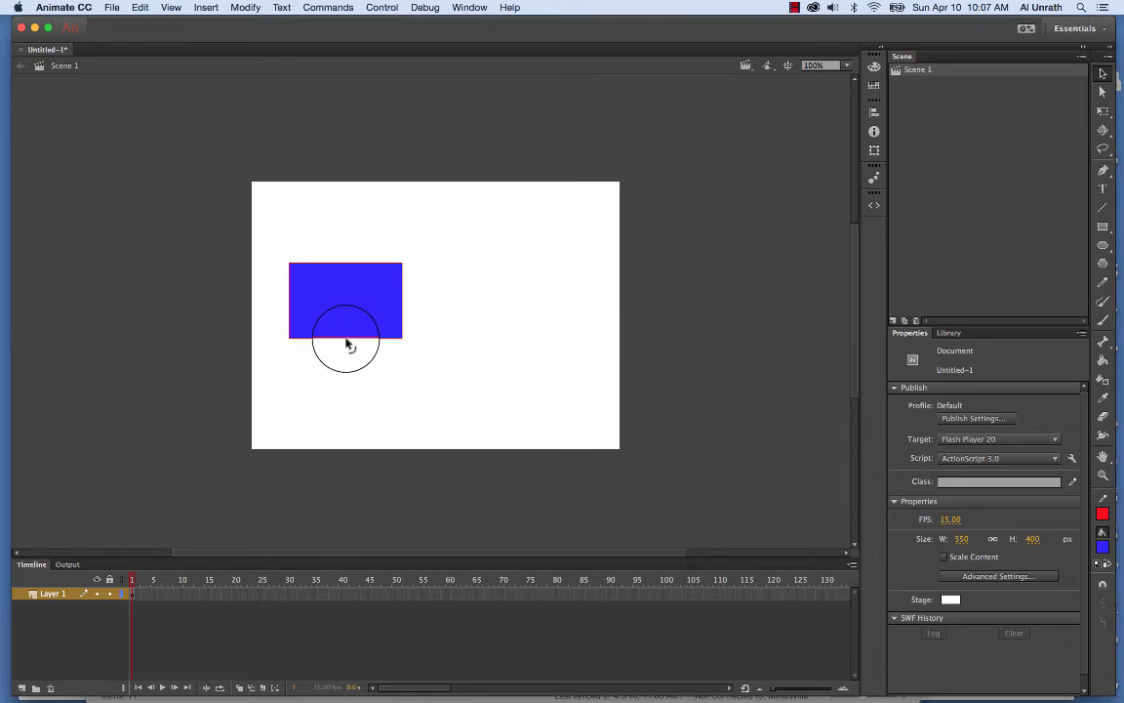
pyautogui.moveTo(346, 338)
pyautogui.mouseDown()
pyautogui.moveTo(345, 319)
pyautogui.moveTo(349, 360)
pyautogui.moveTo(349, 328)
pyautogui.mouseUp()
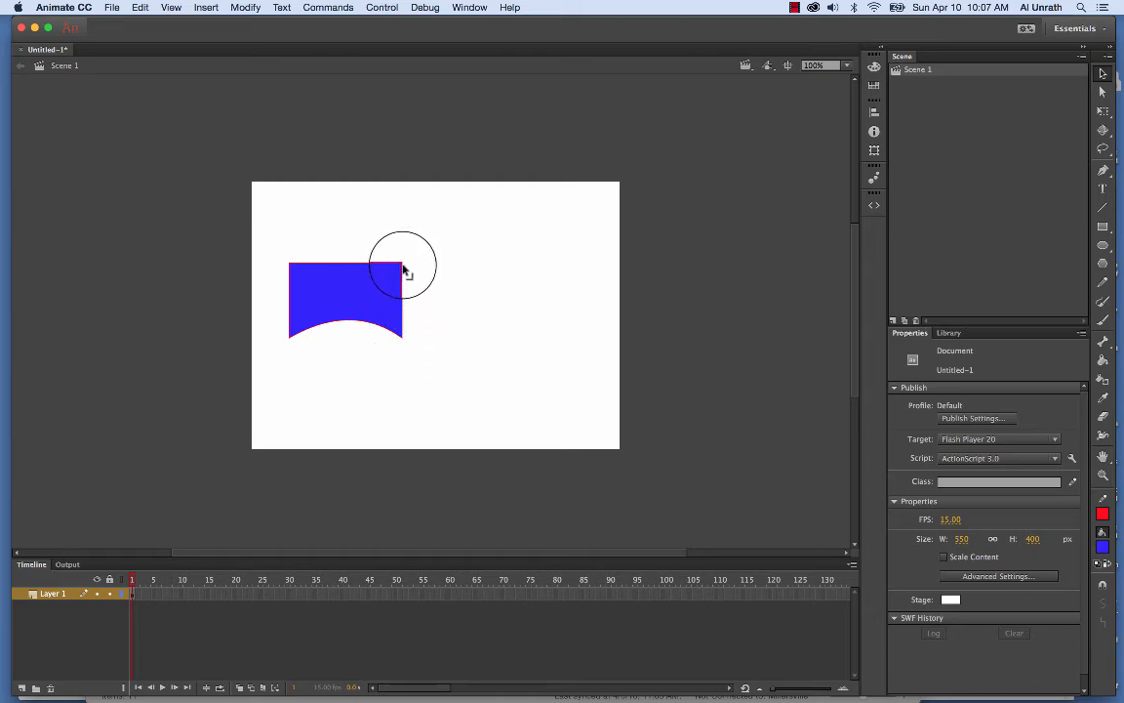
pyautogui.moveTo(403, 268)
pyautogui.mouseDown()
pyautogui.moveTo(386, 287)
pyautogui.moveTo(390, 246)
pyautogui.moveTo(400, 271)
pyautogui.mouseUp()
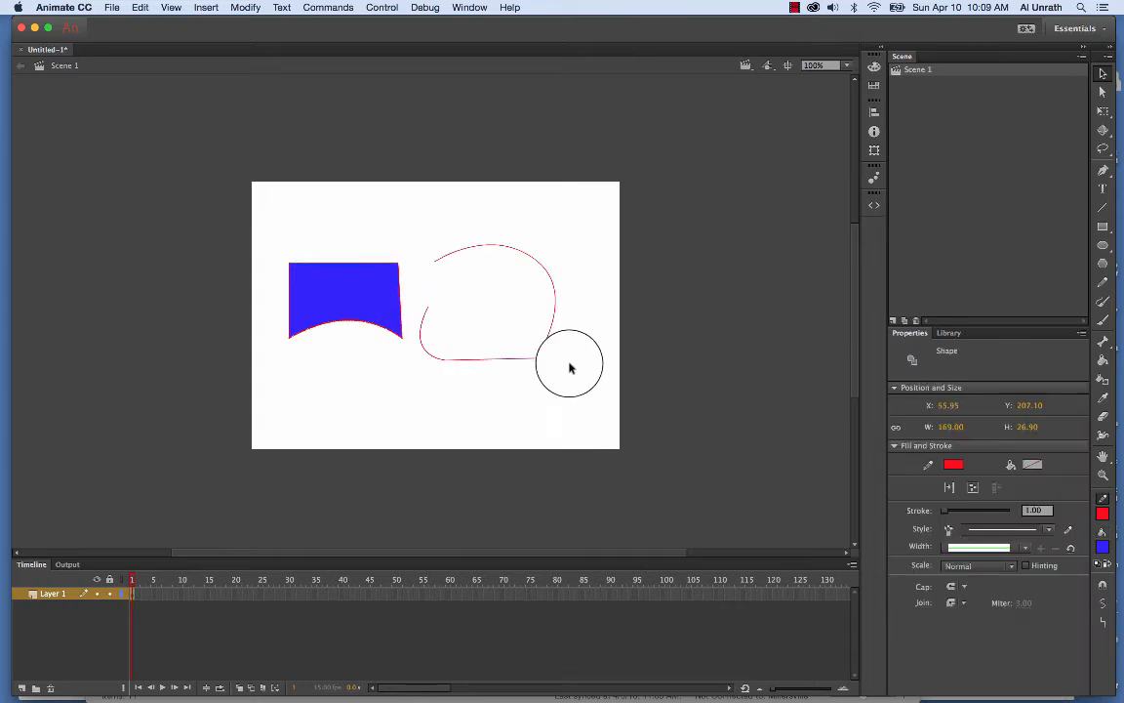
# Select the freehand red curve to the right of the blue shape and delete it.
pyautogui.moveTo(570, 369)
pyautogui.mouseDown()
pyautogui.moveTo(540, 230)
pyautogui.moveTo(412, 236)
pyautogui.mouseUp()
pyautogui.press('Delete')
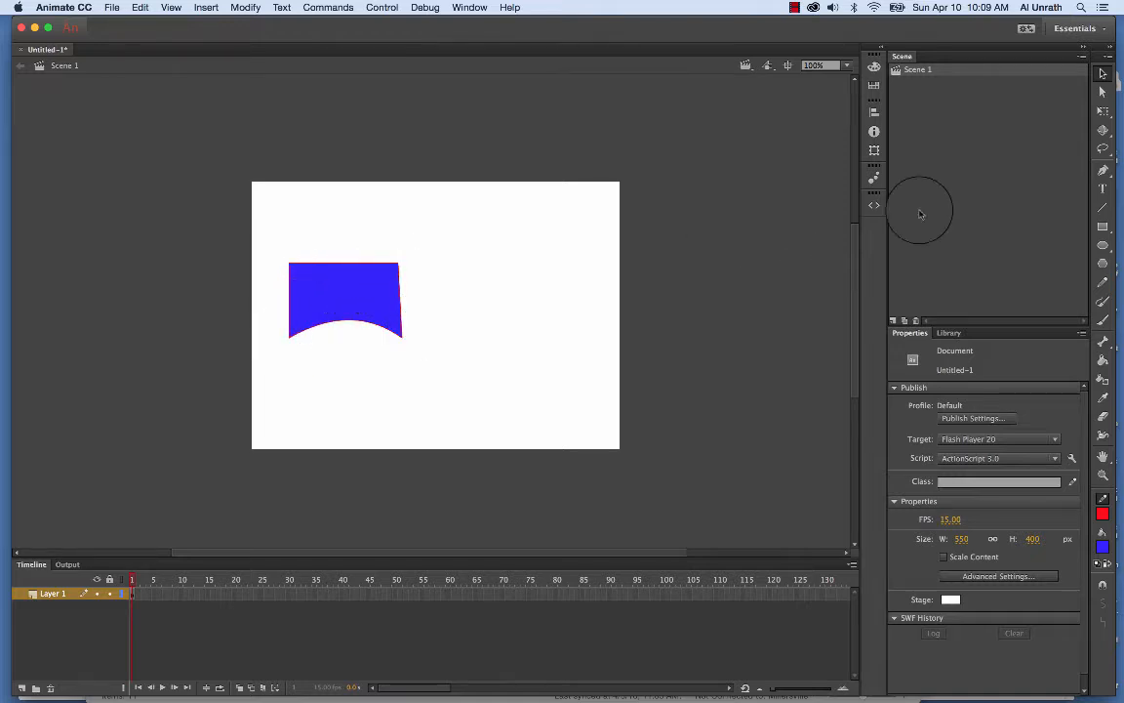
# Delete the blue shape's bottom-right anchor point with the Delete Anchor Point Tool, turning the shape into a triangle.
pyautogui.click(1103, 171)
pyautogui.click(1103, 171)
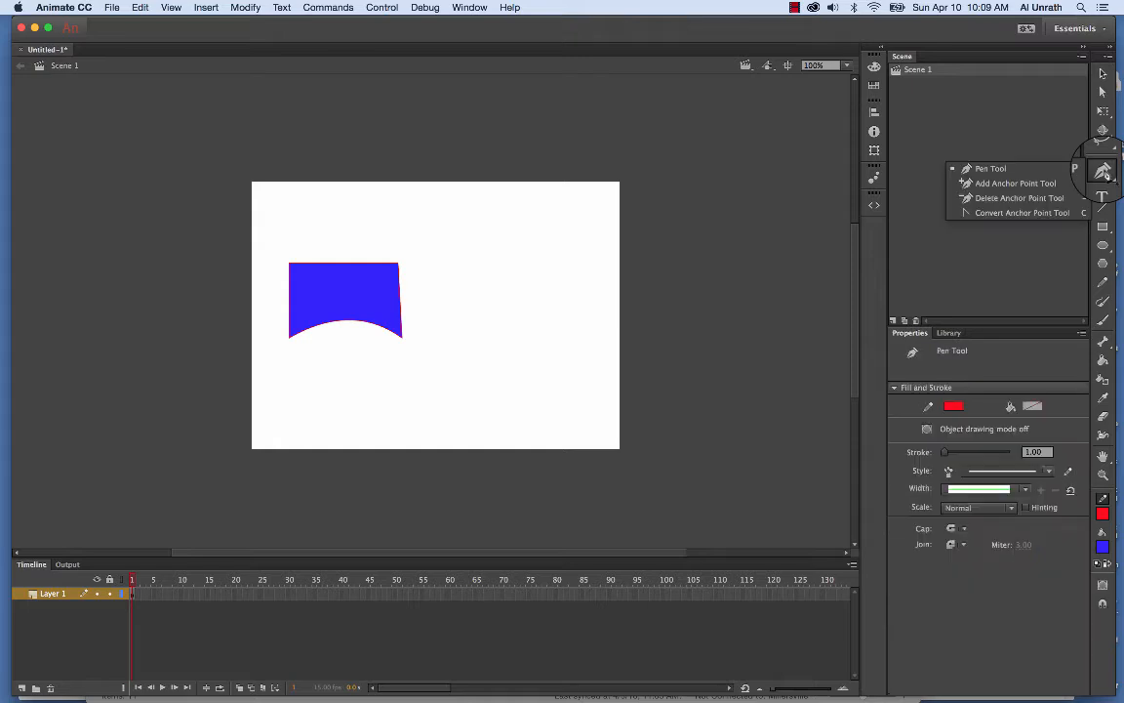
pyautogui.click(1023, 198)
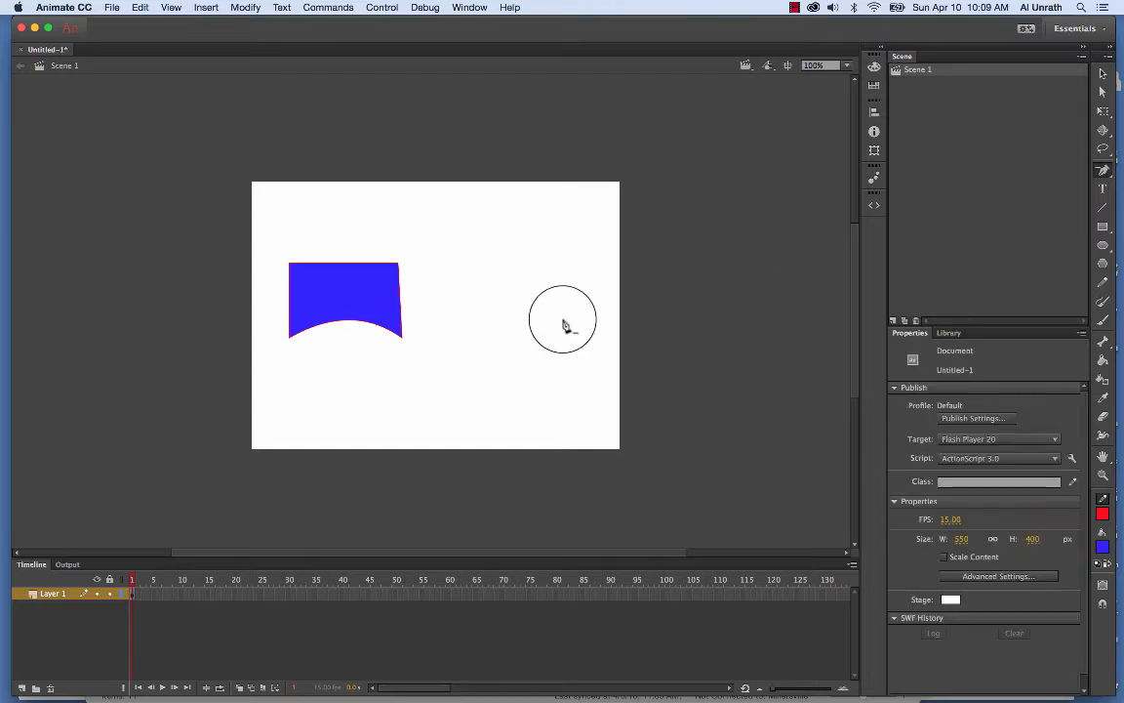
pyautogui.click(403, 341)
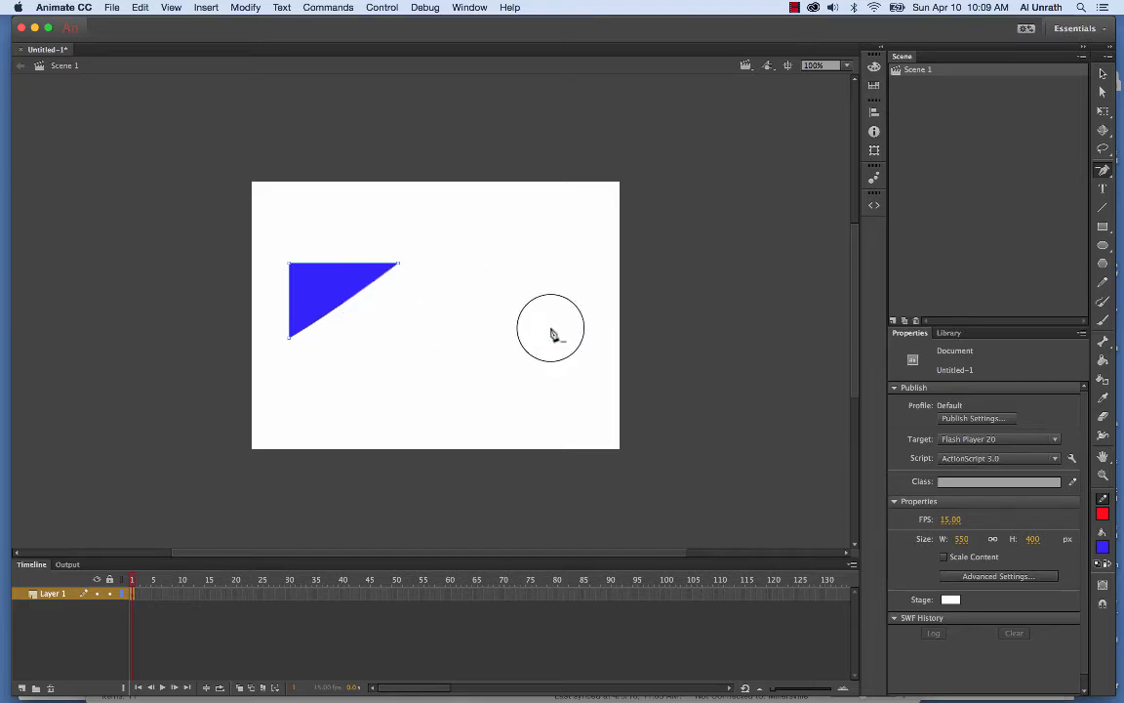
pyautogui.click(1107, 172)
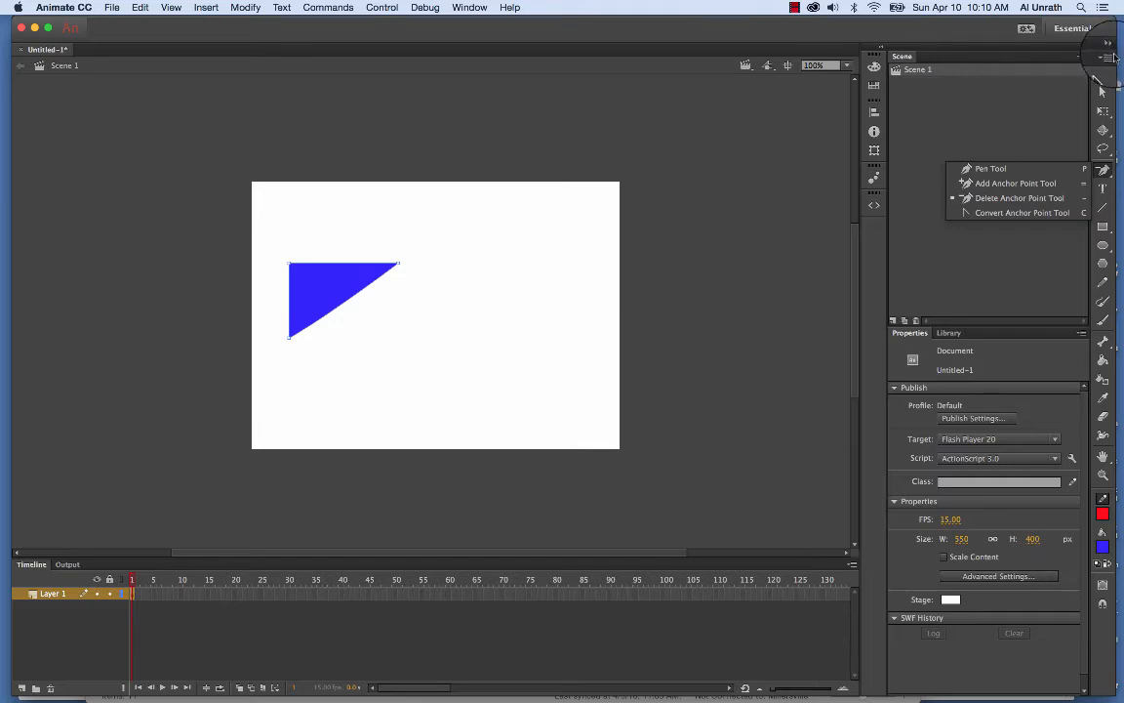
# Select the whole triangle with its outline, rotate it clockwise with Free Transform, and enlarge it to about 219 x 121 px.
pyautogui.click(1103, 74)
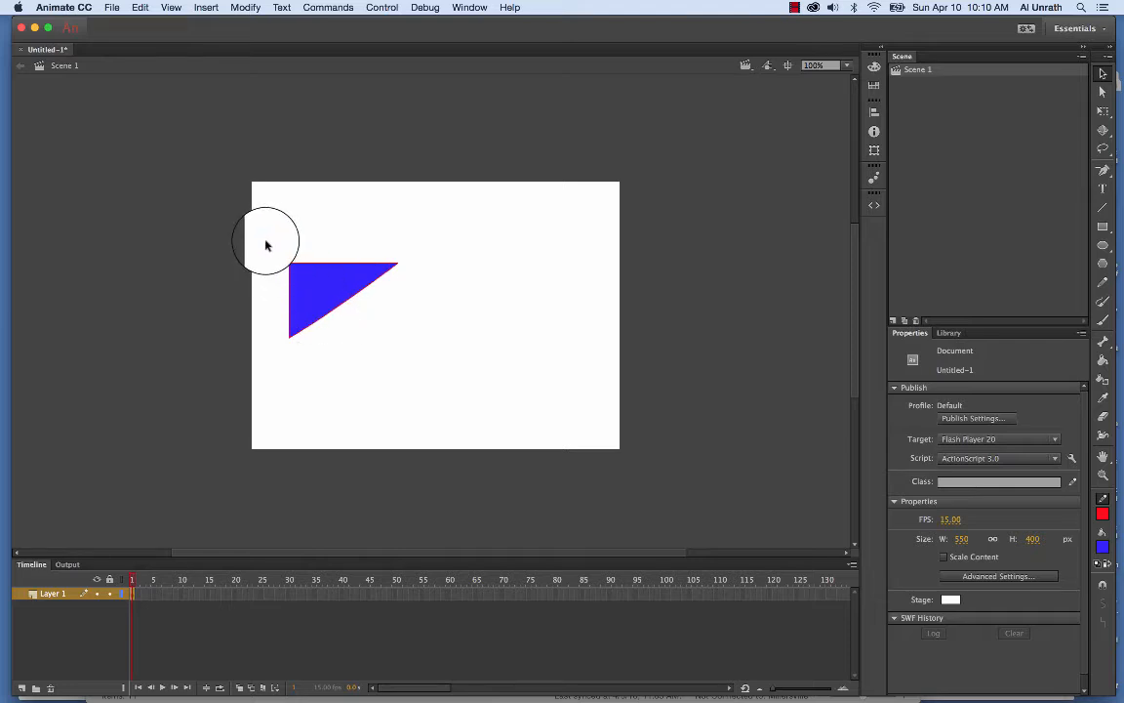
pyautogui.moveTo(265, 241); pyautogui.dragTo(406, 348)
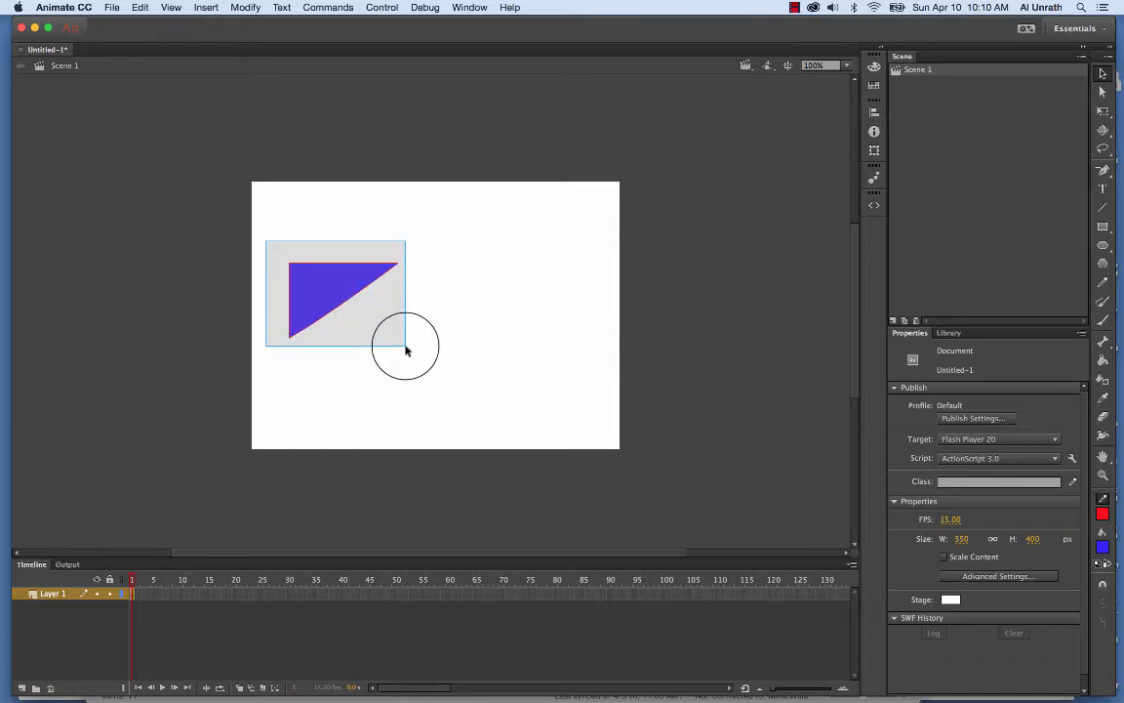
pyautogui.moveTo(406, 348); pyautogui.dragTo(406, 348)
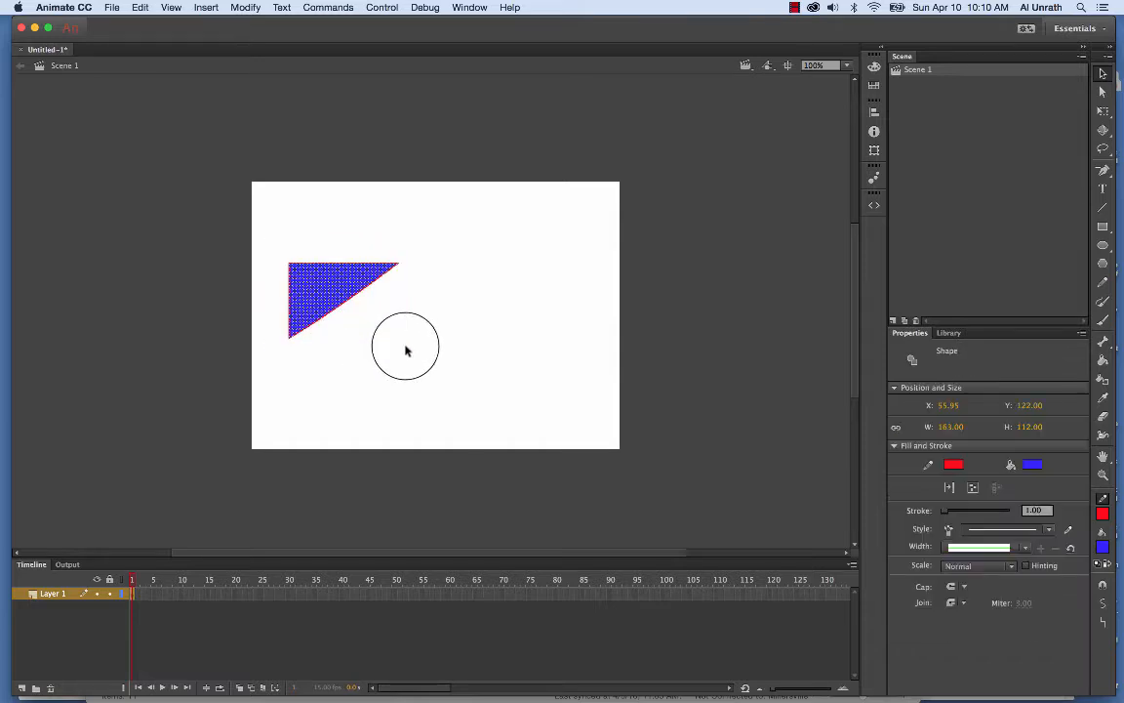
pyautogui.moveTo(311, 291); pyautogui.dragTo(368, 349)
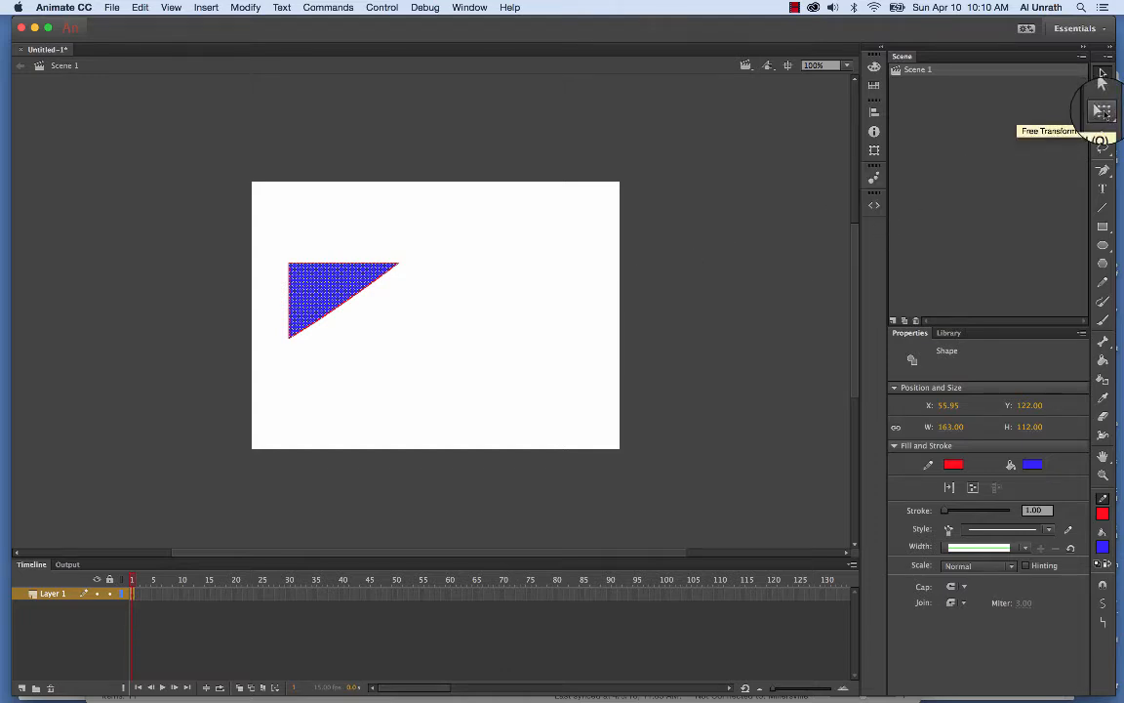
pyautogui.click(1102, 111)
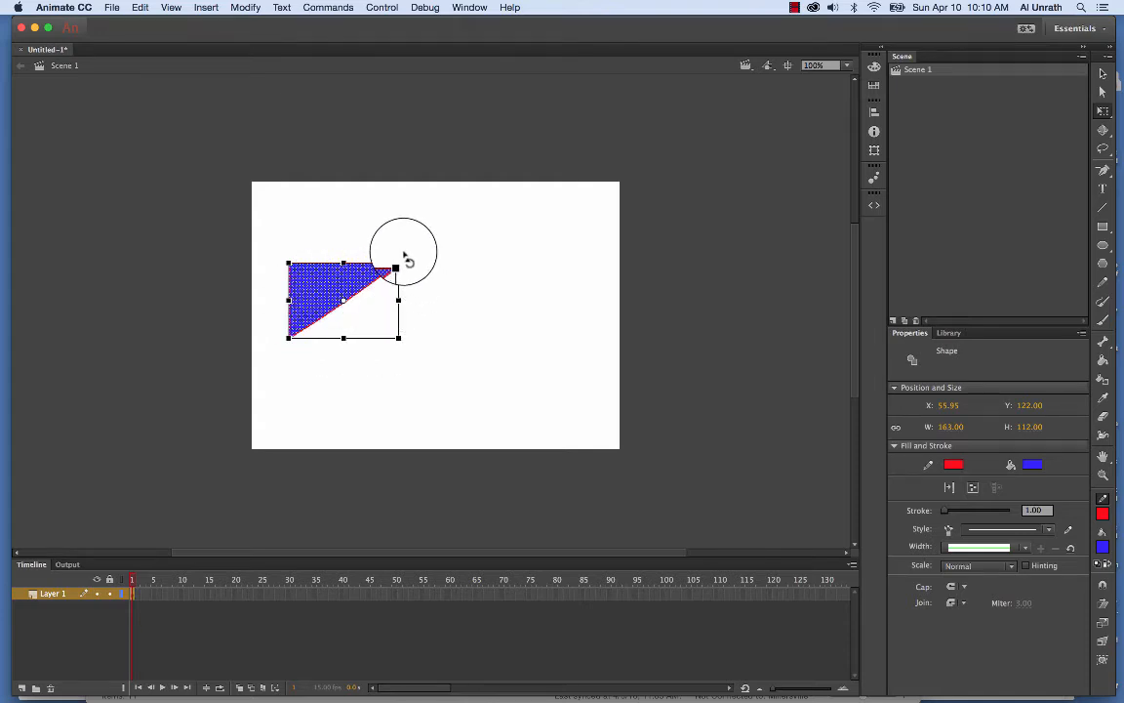
pyautogui.moveTo(404, 253); pyautogui.dragTo(428, 294)
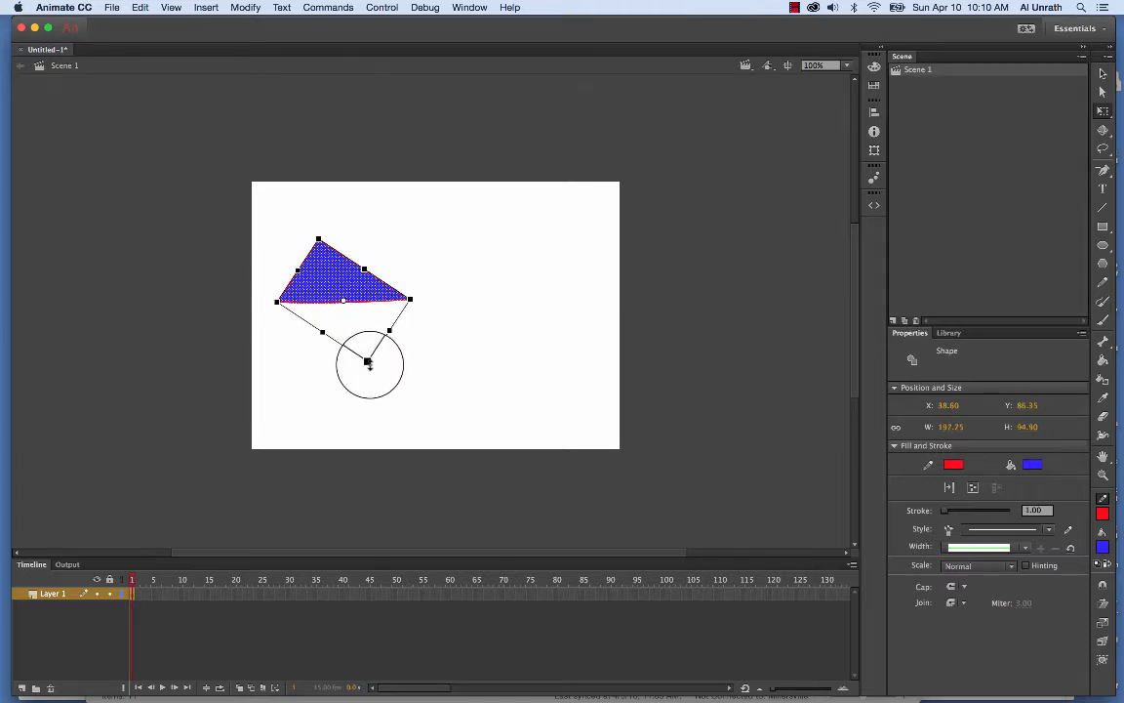
pyautogui.moveTo(368, 361)
pyautogui.mouseDown()
pyautogui.moveTo(321, 374)
pyautogui.moveTo(372, 370)
pyautogui.moveTo(363, 373)
pyautogui.mouseUp()
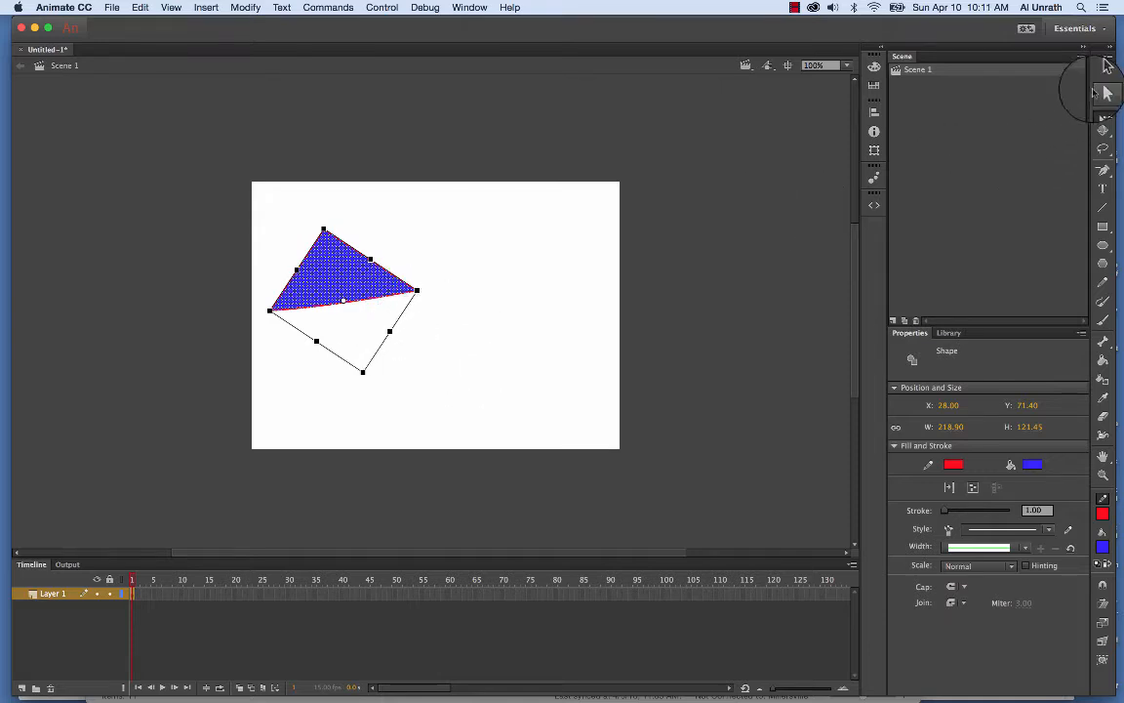
# Move the whole triangle, fill and outline together, to the right half of the stage at about X 286, Y 90.
pyautogui.click(1104, 73)
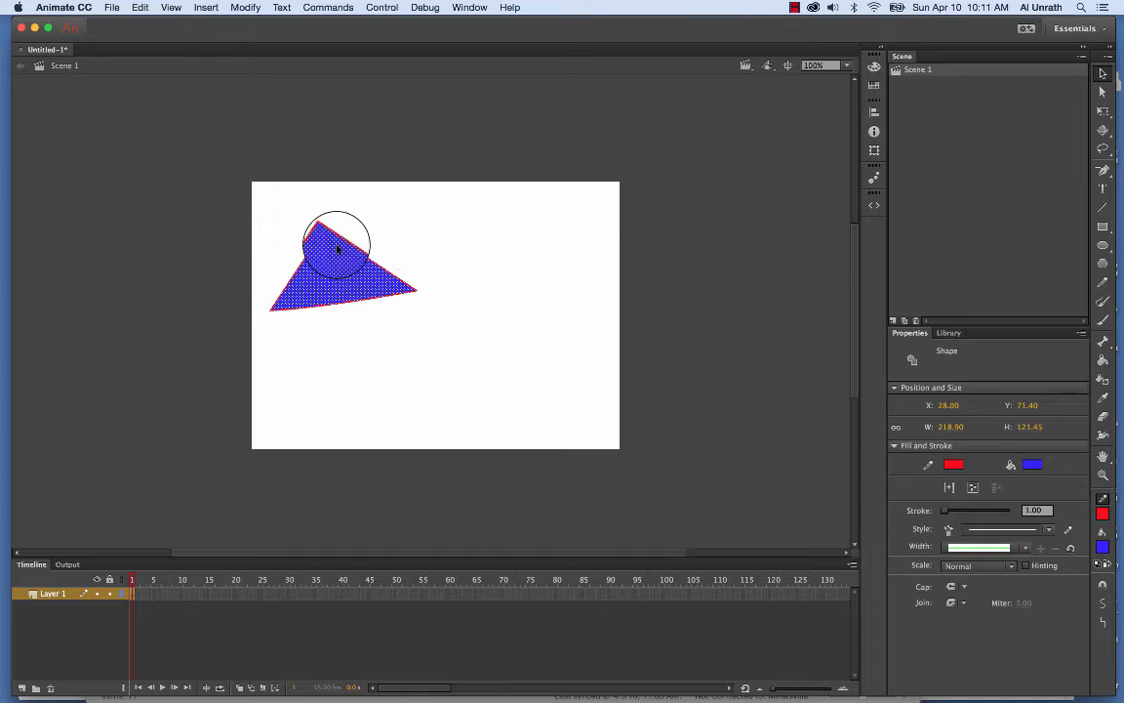
pyautogui.moveTo(231, 216); pyautogui.dragTo(448, 322)
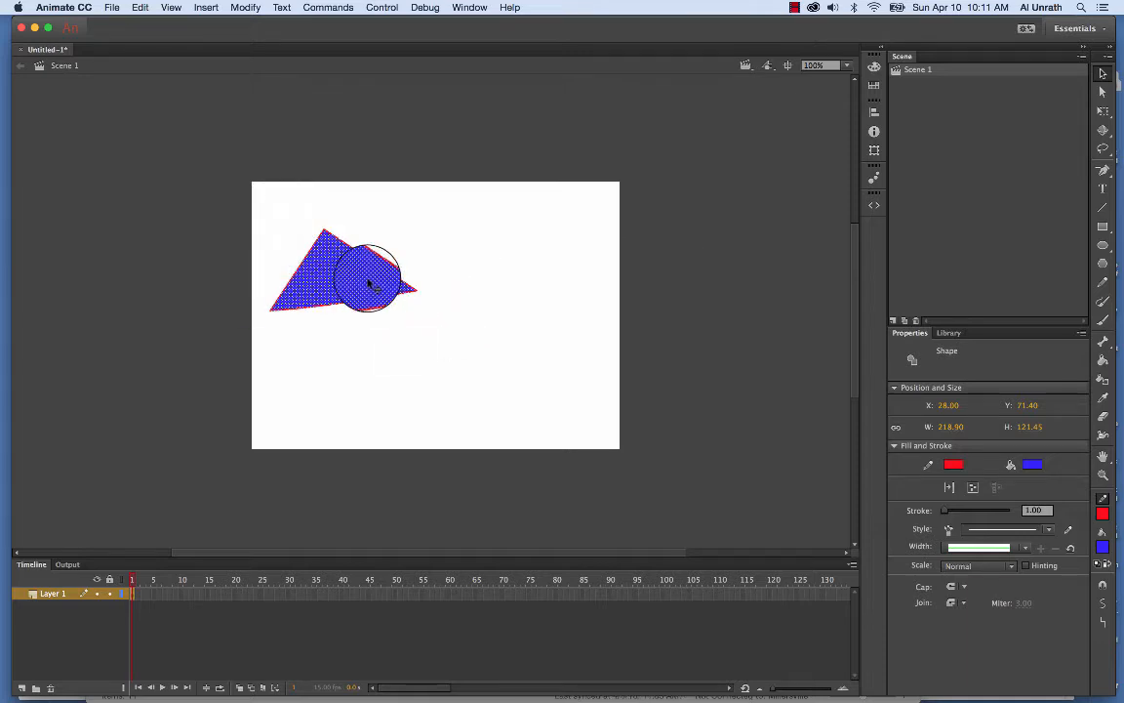
pyautogui.moveTo(371, 284); pyautogui.dragTo(544, 296)
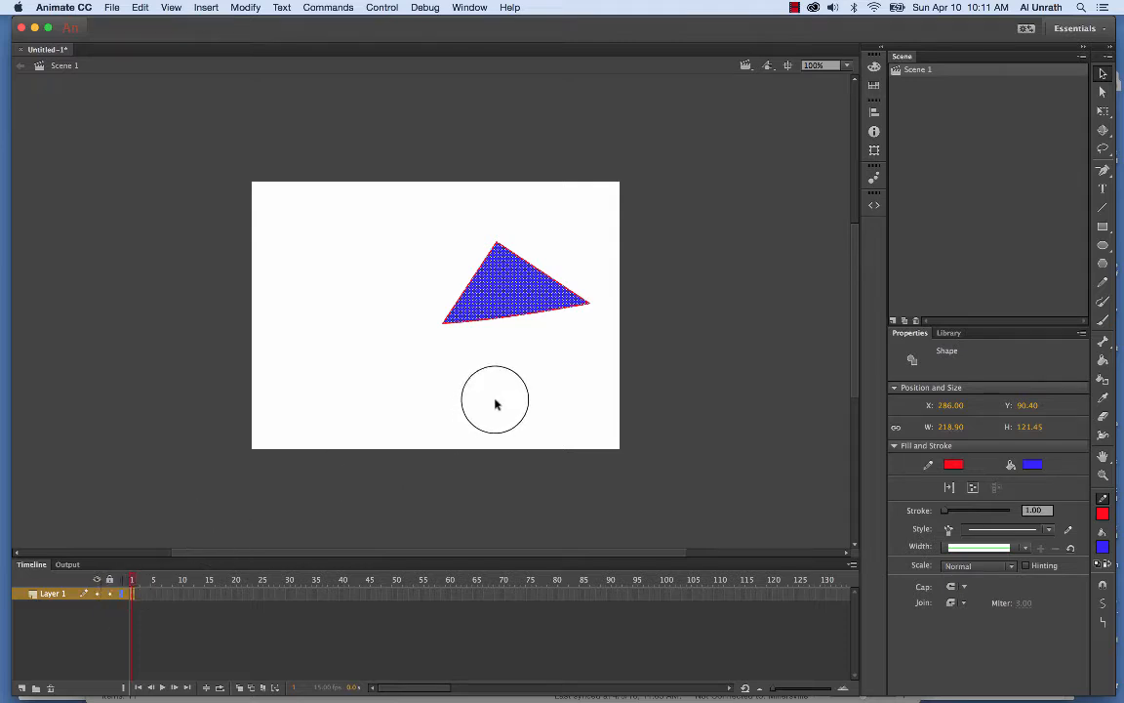
# Draw a blue rectangle with a red outline just below the triangle as the body of a house.
pyautogui.click(1102, 225)
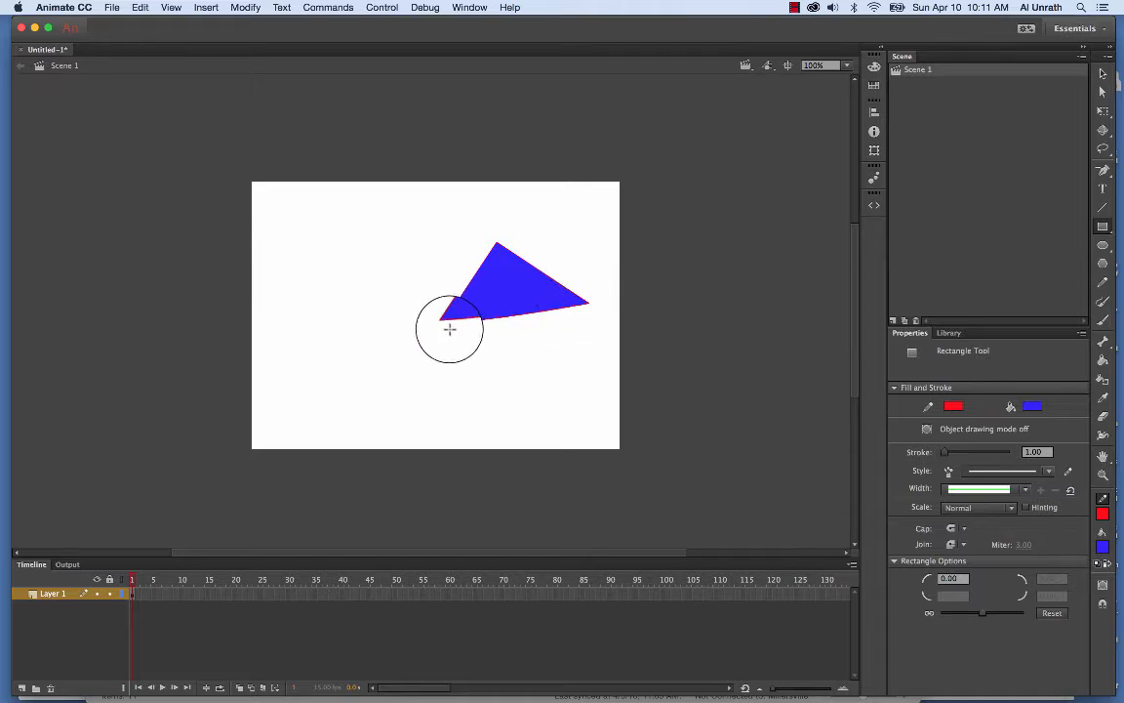
pyautogui.moveTo(450, 330)
pyautogui.mouseDown()
pyautogui.moveTo(562, 358)
pyautogui.moveTo(574, 412)
pyautogui.mouseUp()
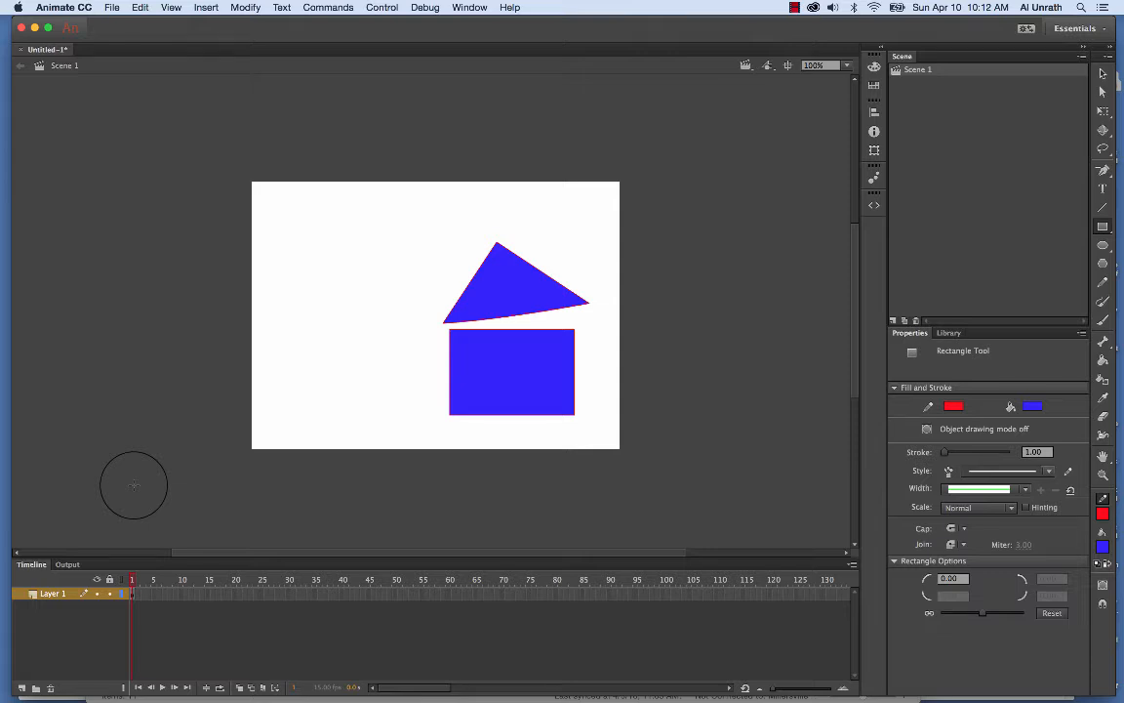
# Rotate the whole triangle slightly clockwise to level its base, and lower it toward the rectangle to about X 280, Y 101.
pyautogui.click(1101, 71)
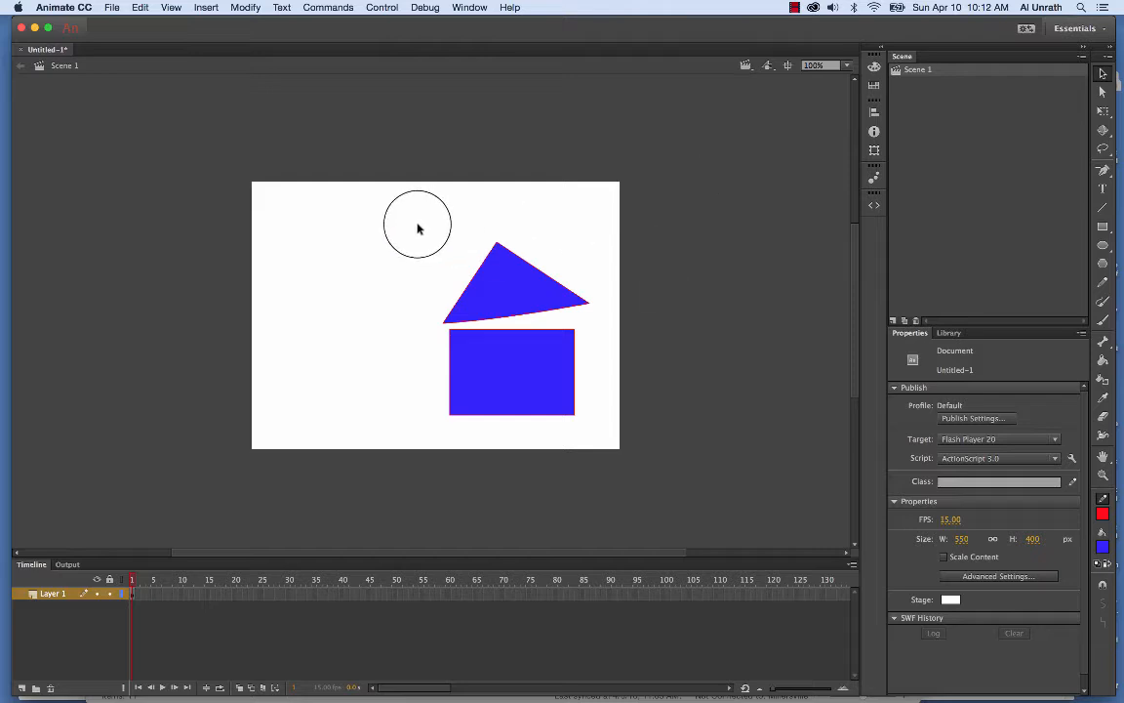
pyautogui.moveTo(417, 227)
pyautogui.mouseDown()
pyautogui.moveTo(557, 243)
pyautogui.moveTo(602, 325)
pyautogui.moveTo(519, 303)
pyautogui.moveTo(535, 304)
pyautogui.moveTo(505, 271)
pyautogui.moveTo(484, 289)
pyautogui.moveTo(484, 269)
pyautogui.mouseUp()
pyautogui.click(610, 228)
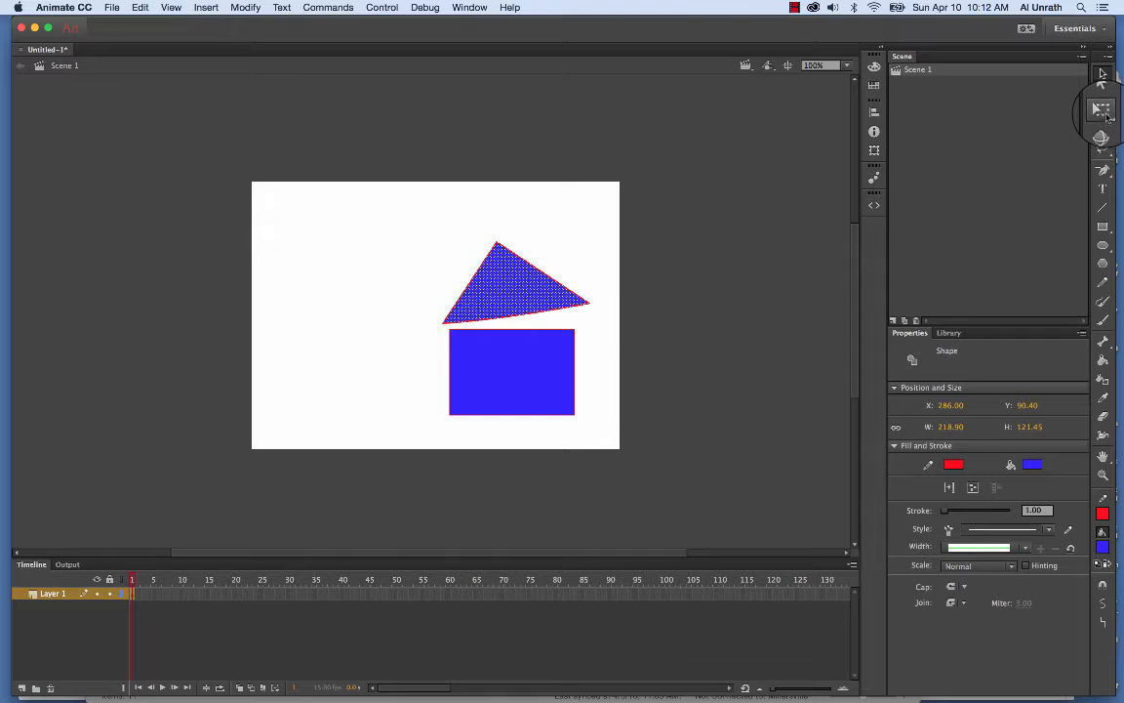
pyautogui.click(1103, 110)
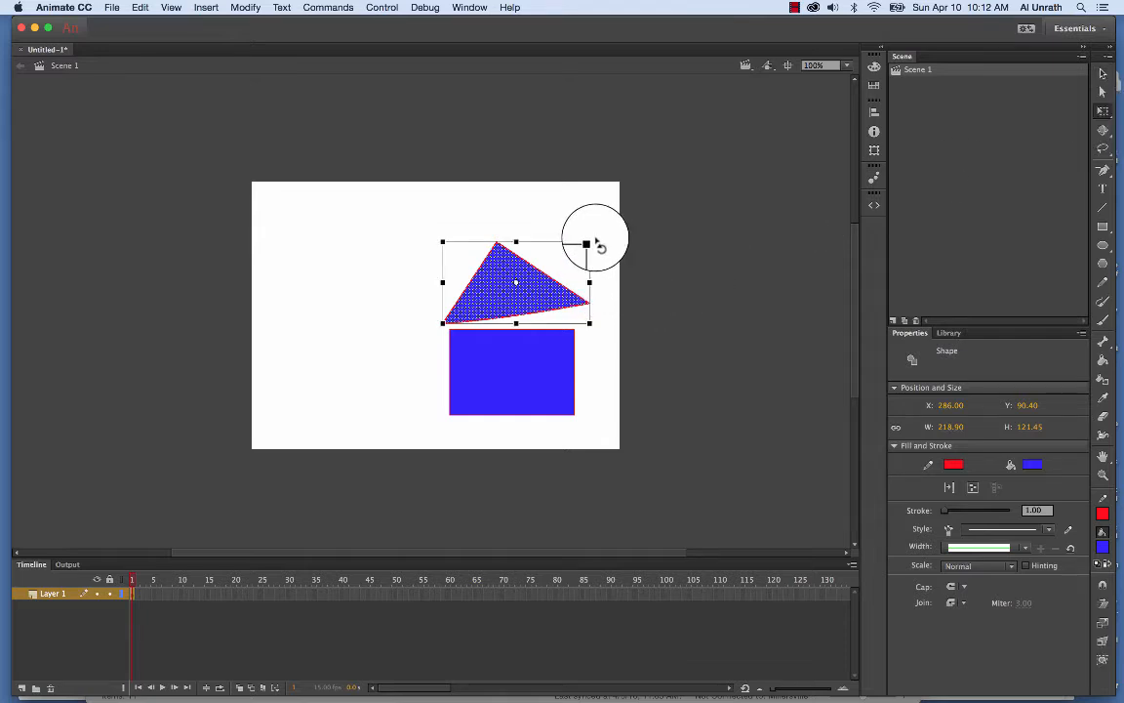
pyautogui.moveTo(597, 241); pyautogui.dragTo(601, 248)
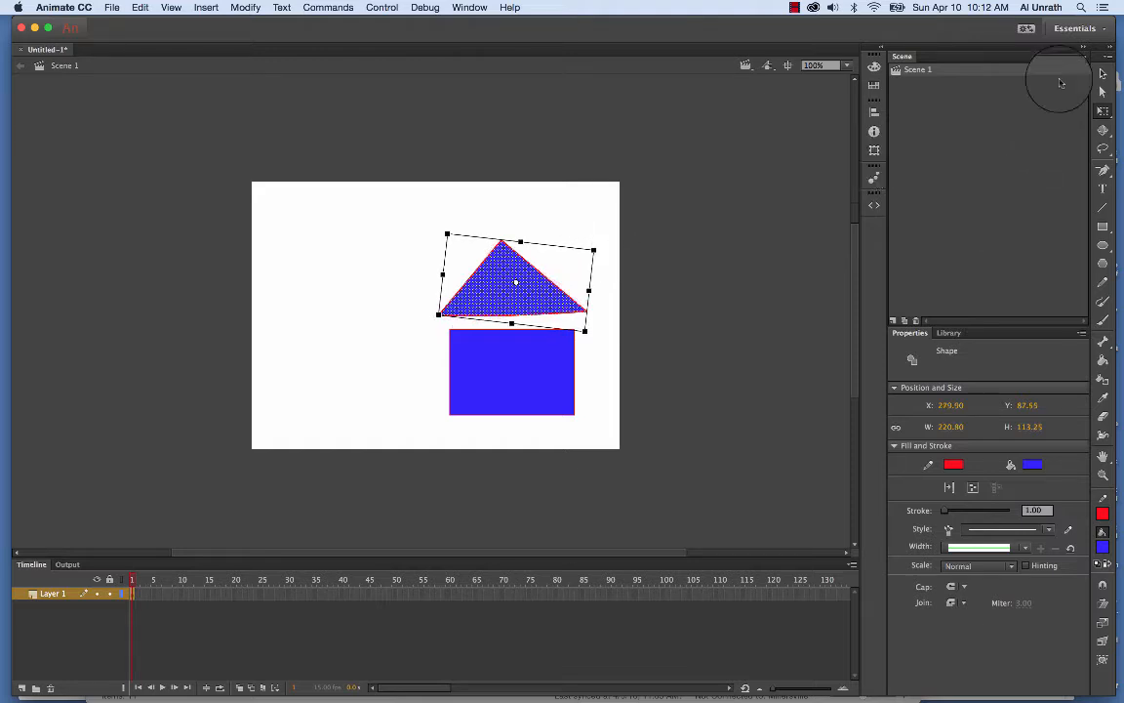
pyautogui.click(1101, 73)
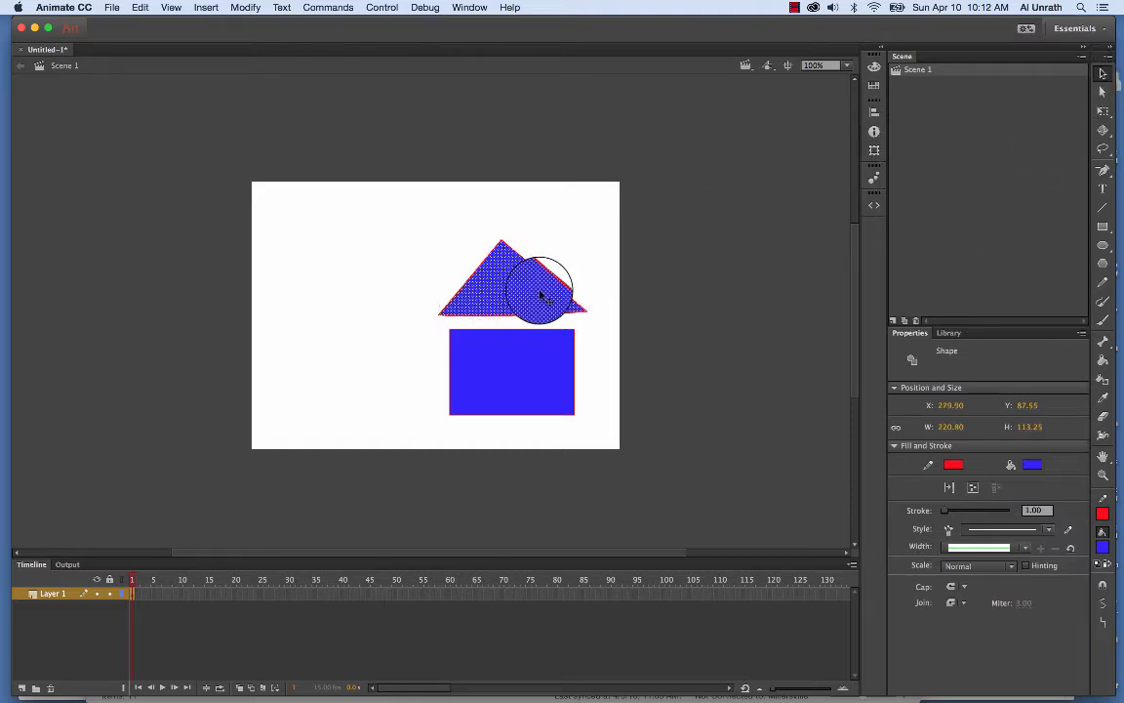
pyautogui.moveTo(522, 284); pyautogui.dragTo(526, 297)
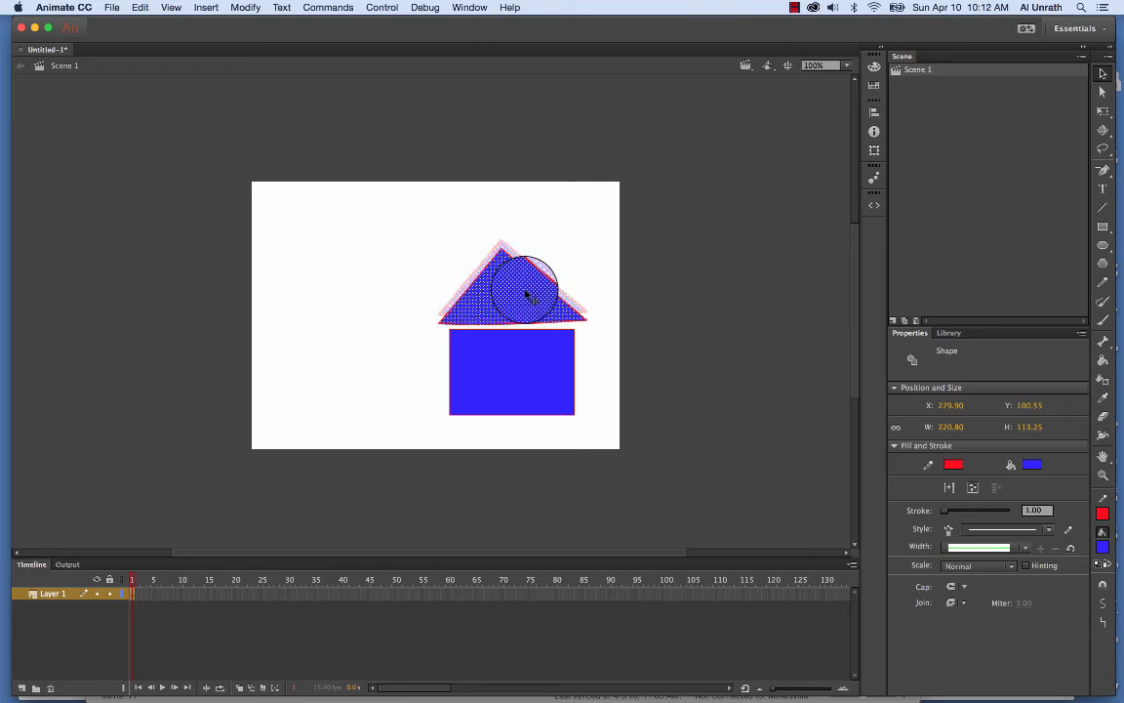
pyautogui.click(582, 277)
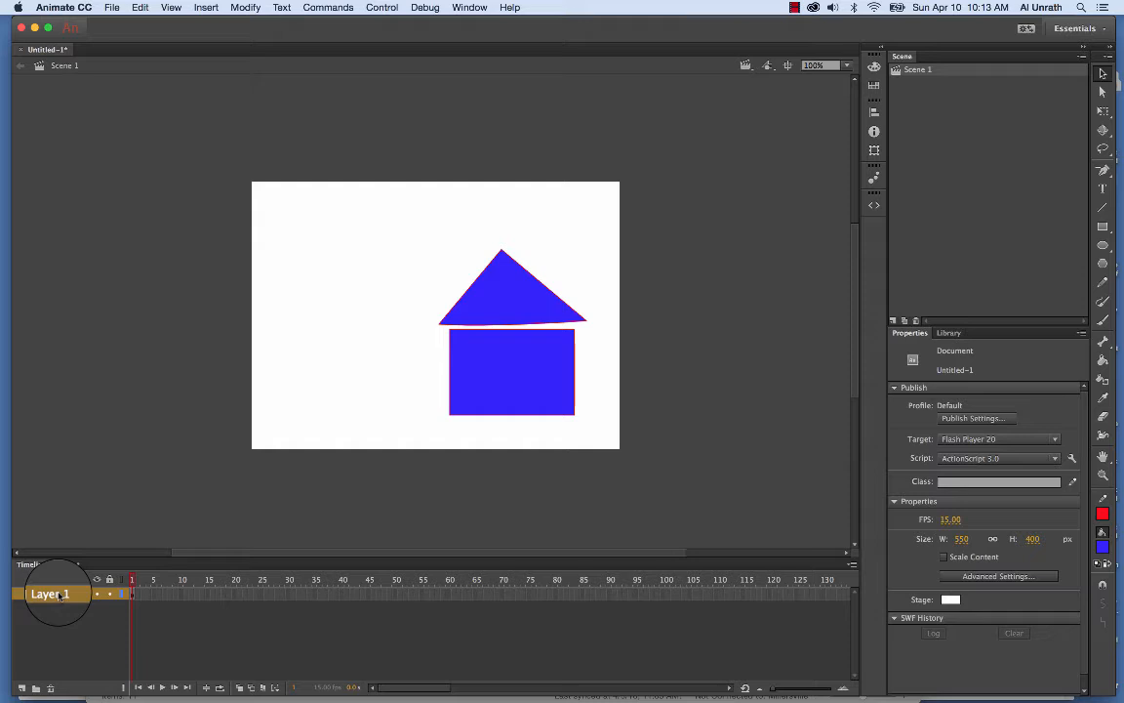
# Rename the layer containing the house shapes as BKG.
pyautogui.click(60, 594)
pyautogui.doubleClick(54, 595)
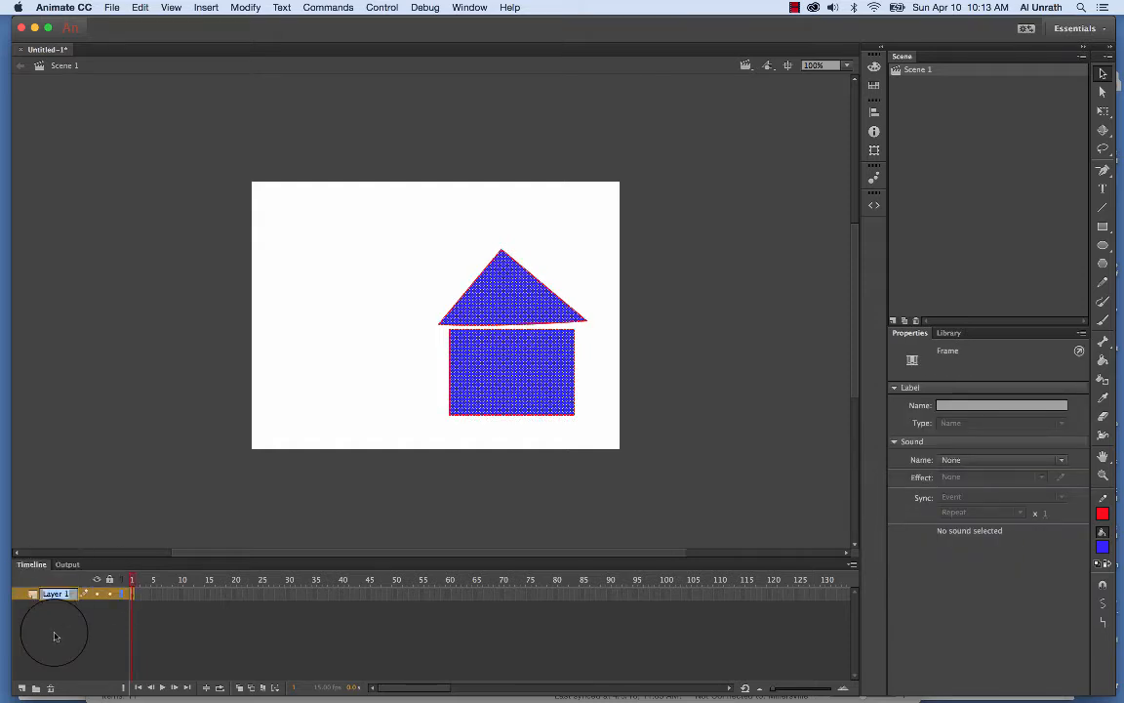
pyautogui.write('BKG')
pyautogui.press('Return')
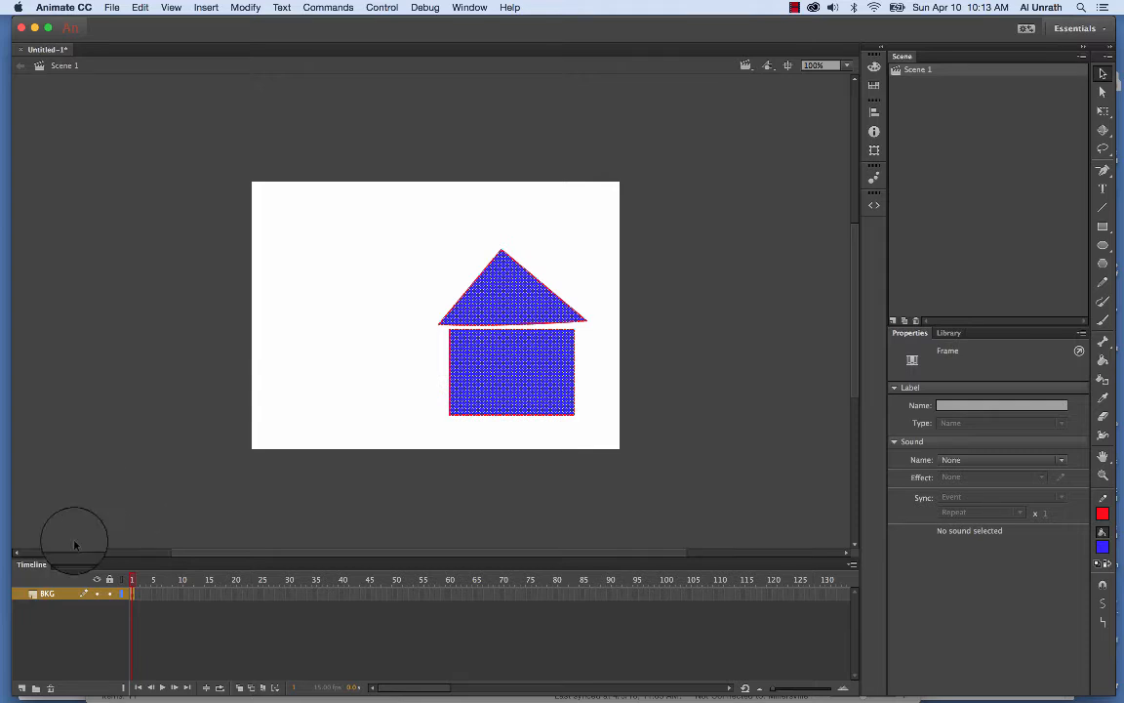
# Add a new layer above BKG and name it Sun.
pyautogui.click(22, 689)
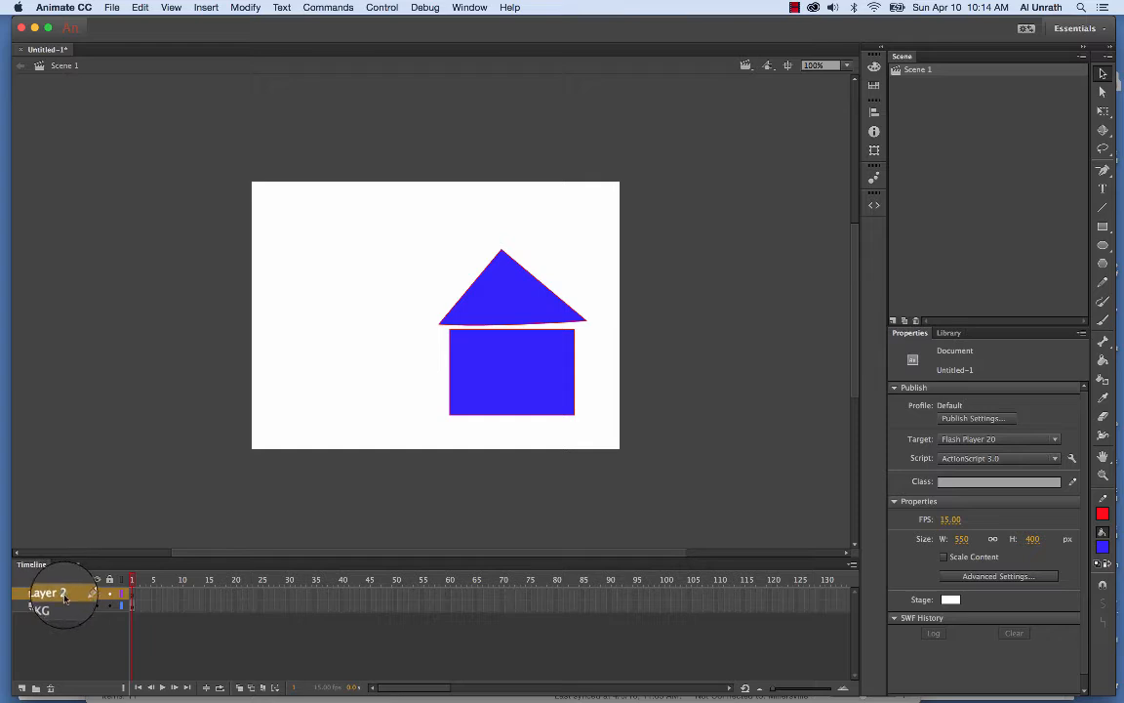
pyautogui.click(64, 595)
pyautogui.doubleClick(66, 595)
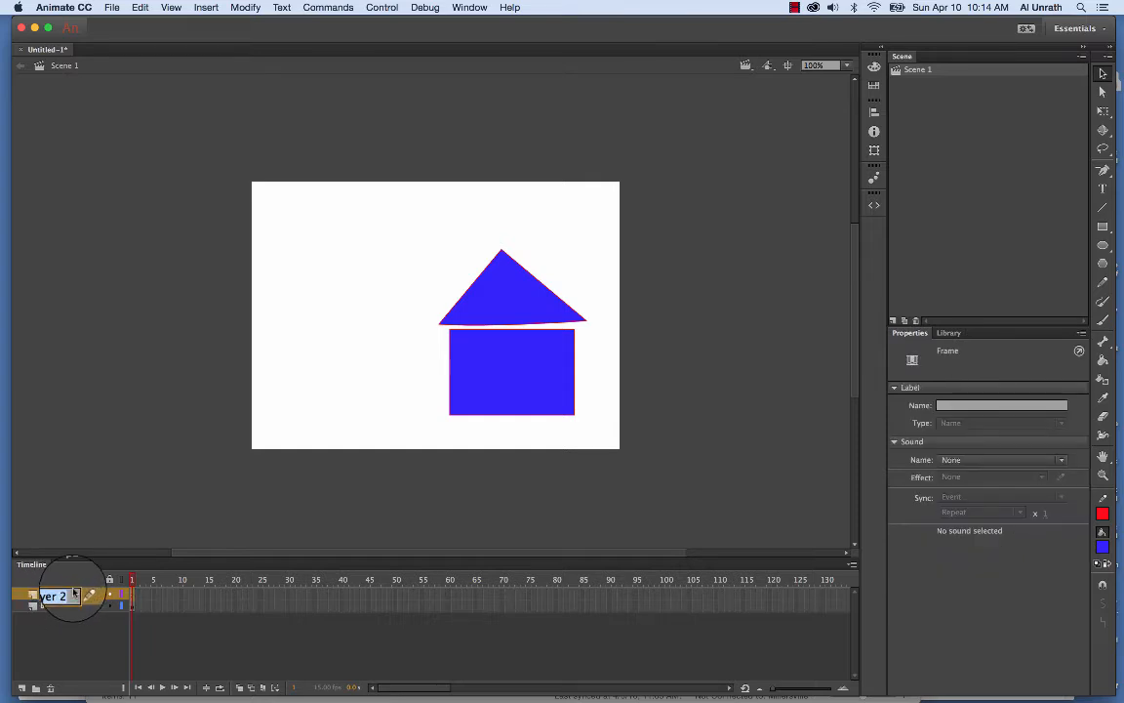
pyautogui.write('Sun')
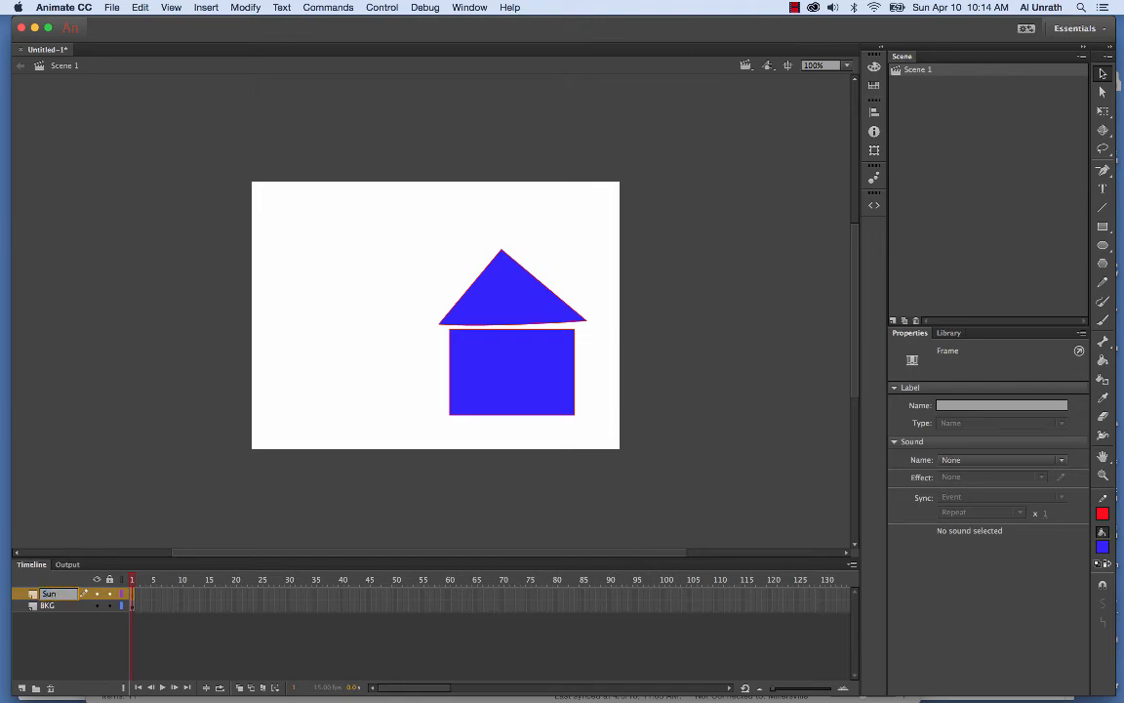
pyautogui.press('Return')
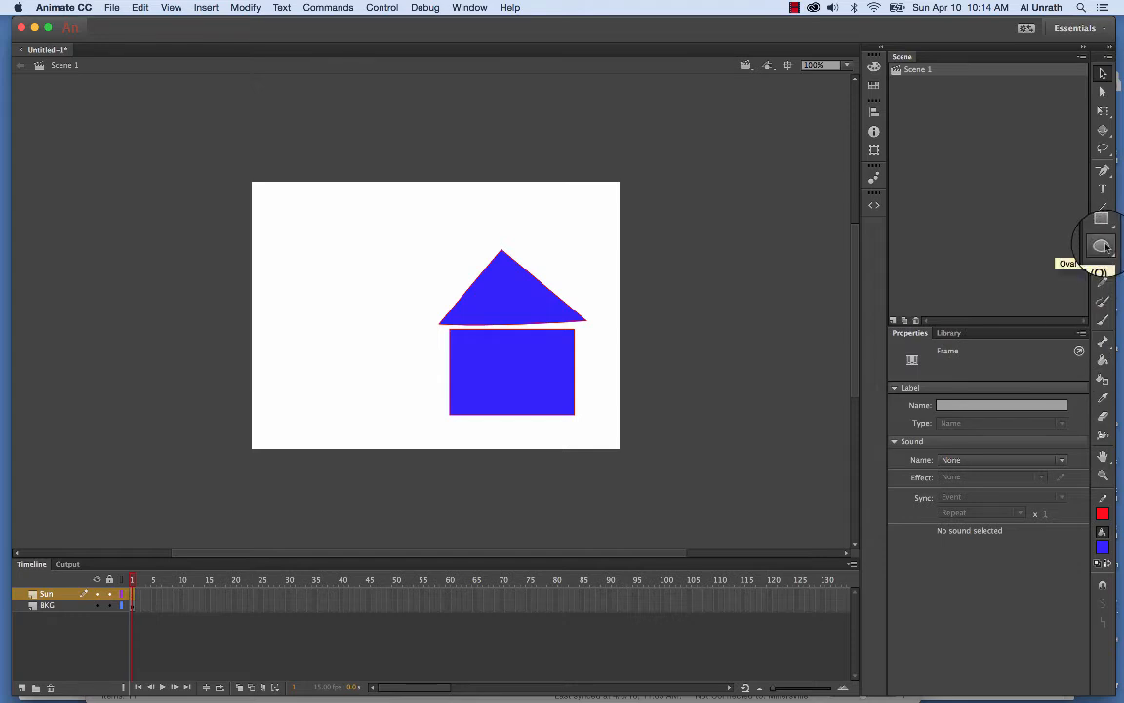
# Set up the Oval Tool with a yellow-orange stroke color and a stroke height of 3.
pyautogui.click(1103, 246)
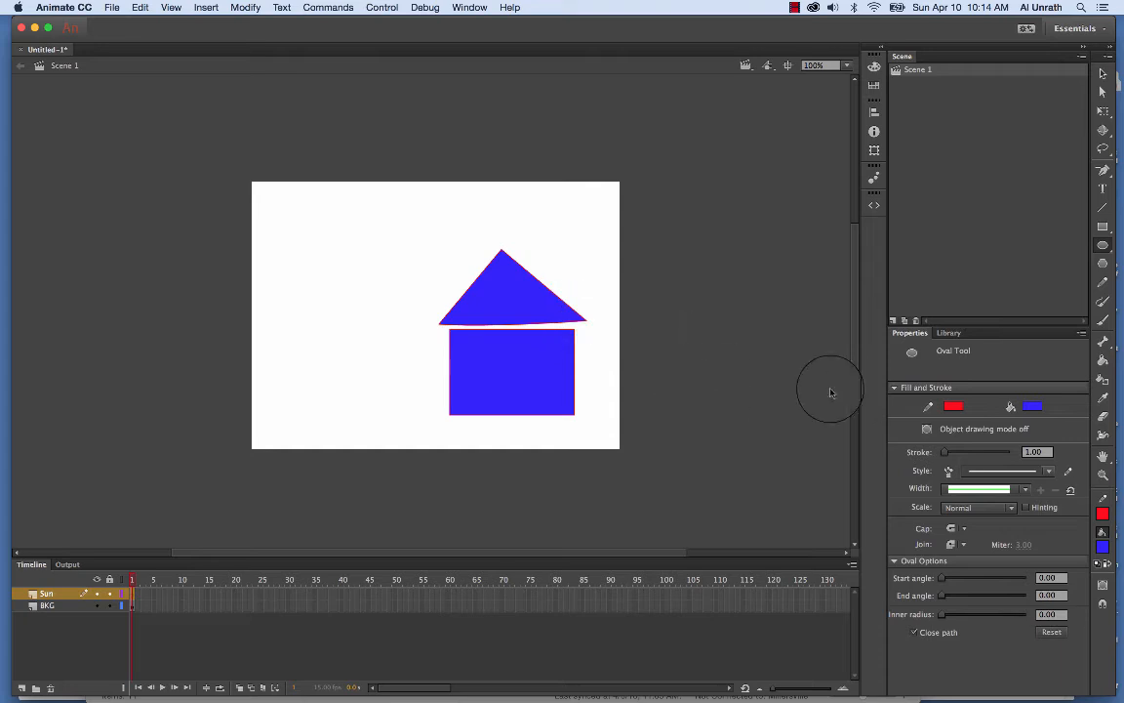
pyautogui.click(956, 407)
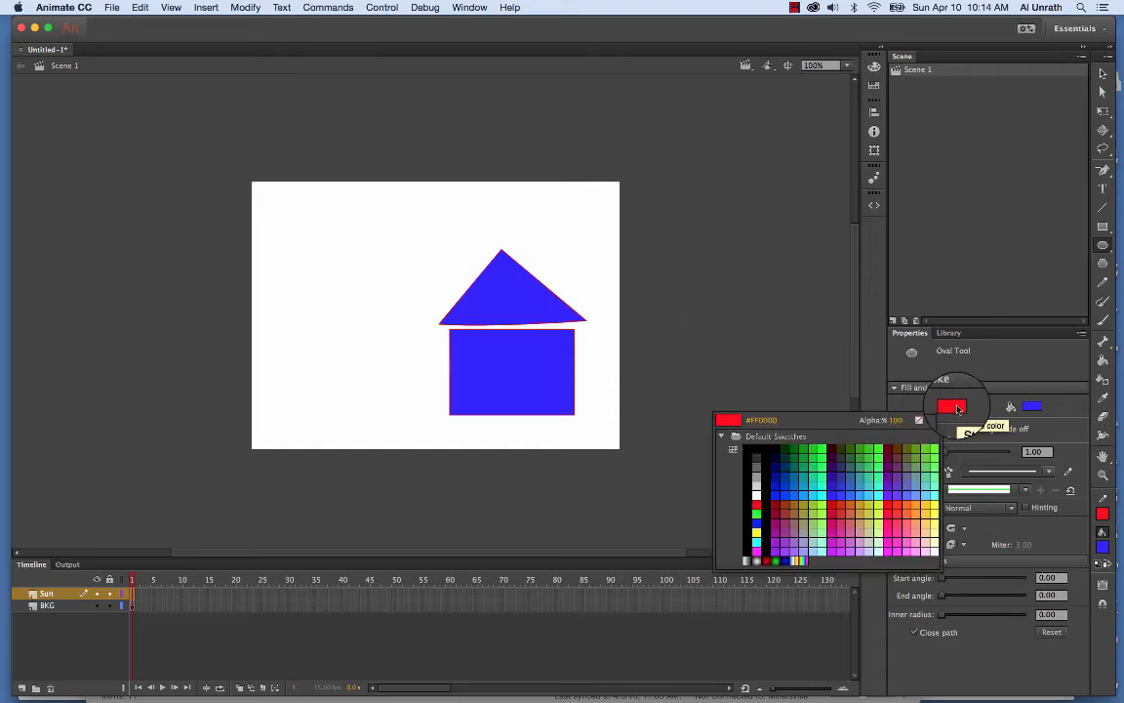
pyautogui.click(928, 504)
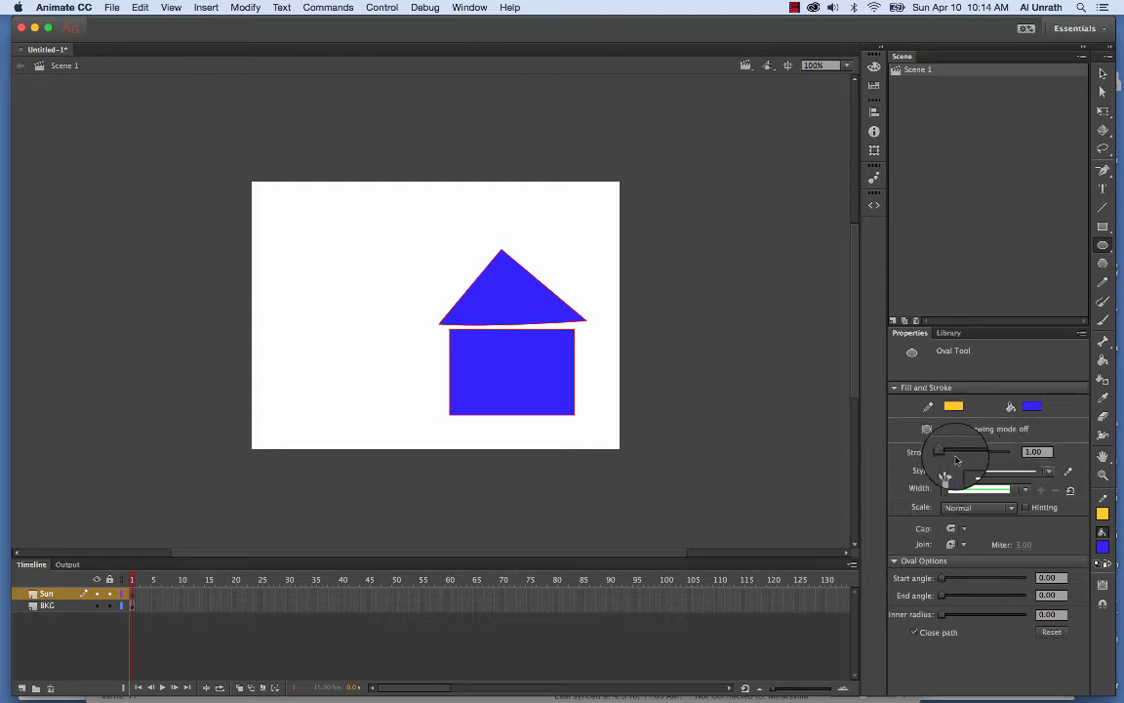
pyautogui.moveTo(945, 456); pyautogui.dragTo(944, 455)
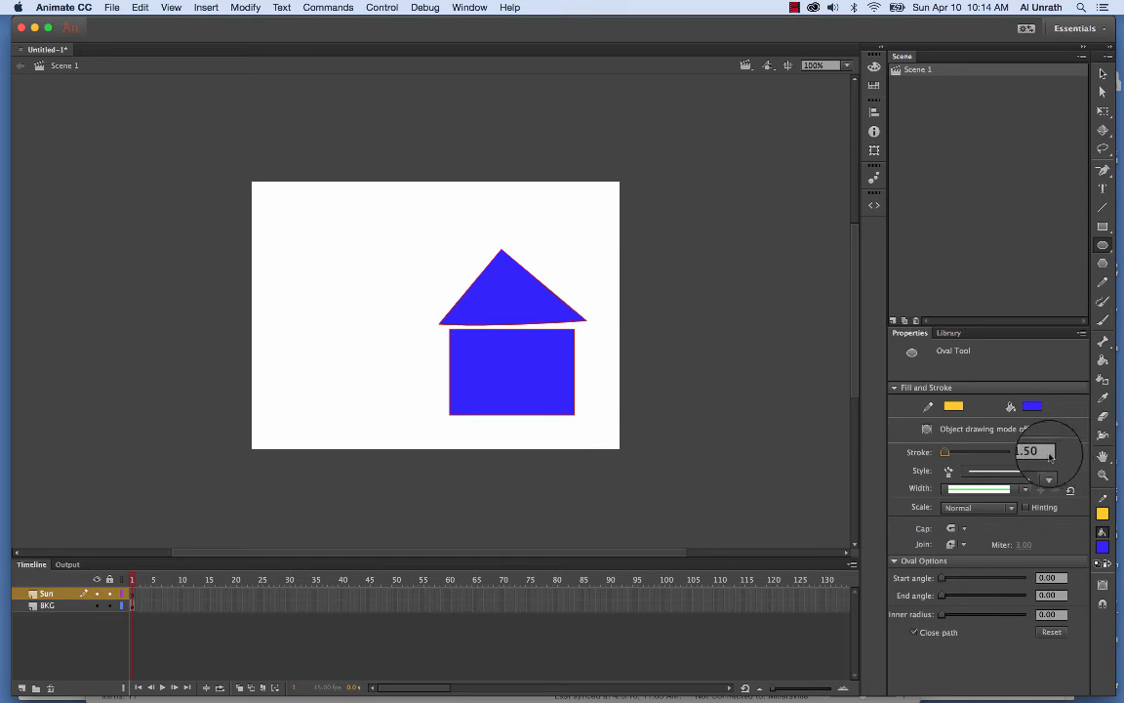
pyautogui.click(1049, 455)
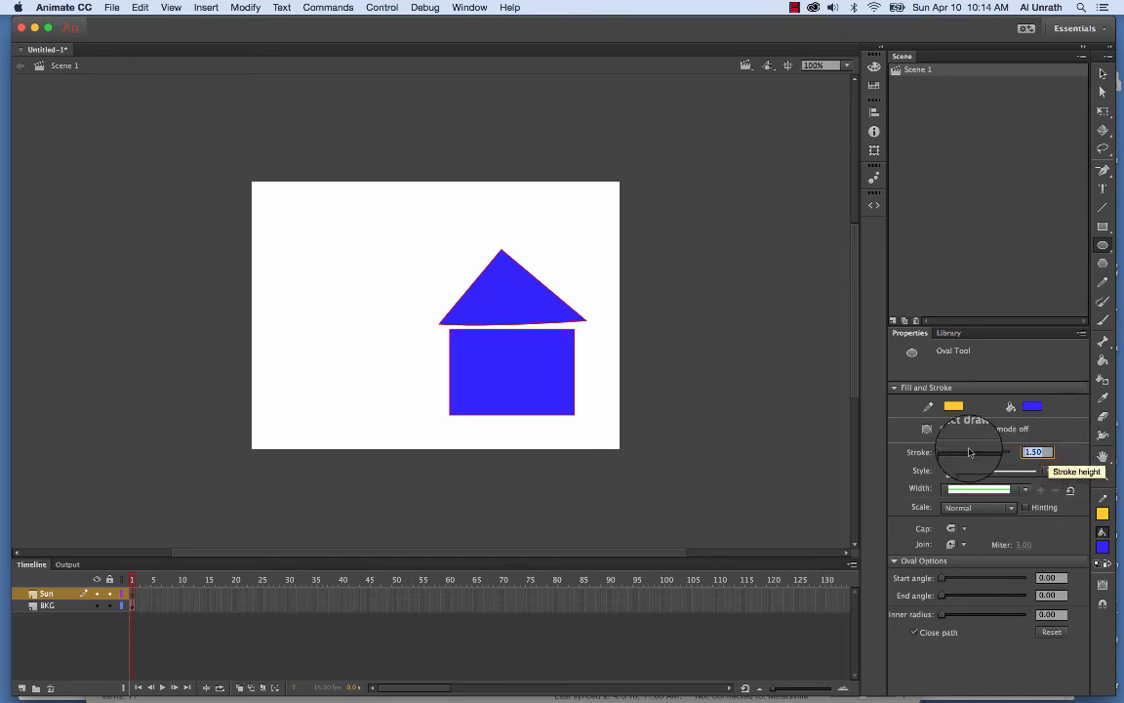
pyautogui.write('3')
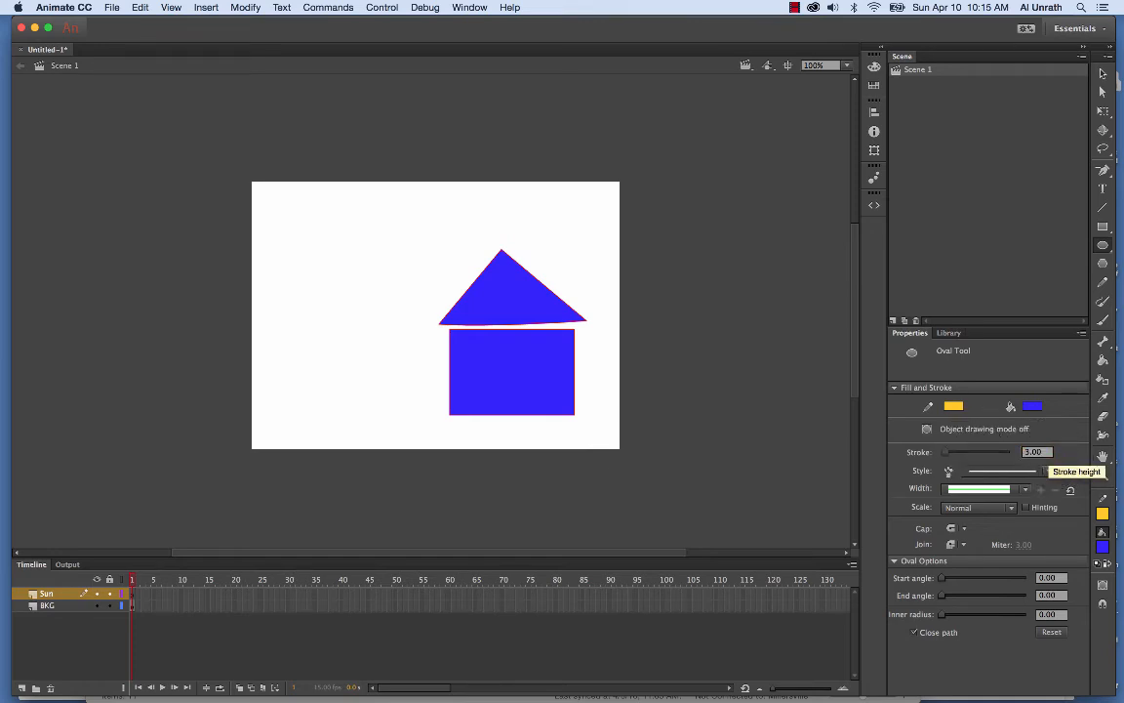
# Set the oval's fill to bright yellow and draw a sun circle about 91 px wide at the stage's lower left.
pyautogui.press('Return')
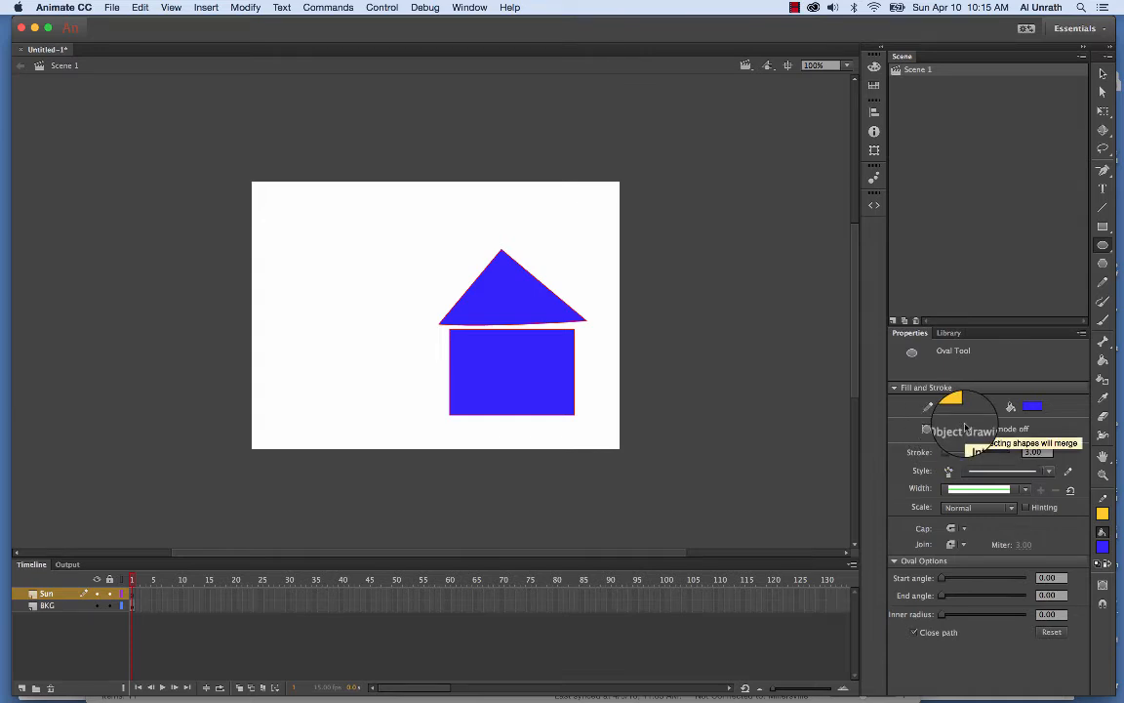
pyautogui.click(1033, 405)
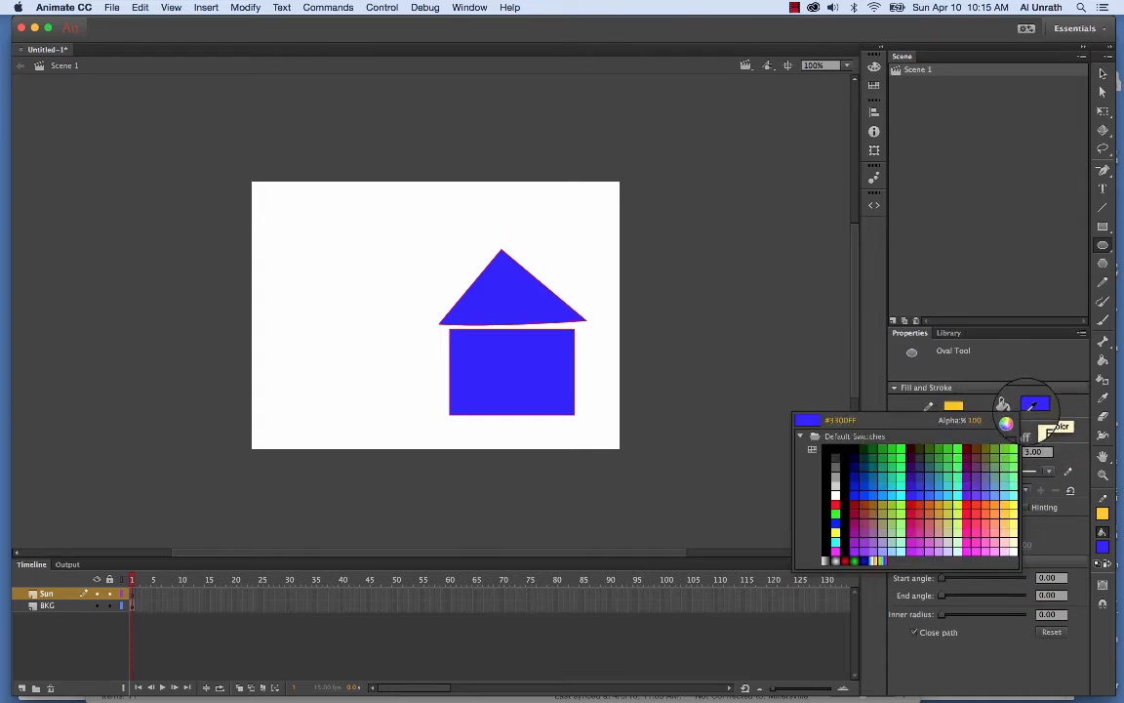
pyautogui.click(1015, 505)
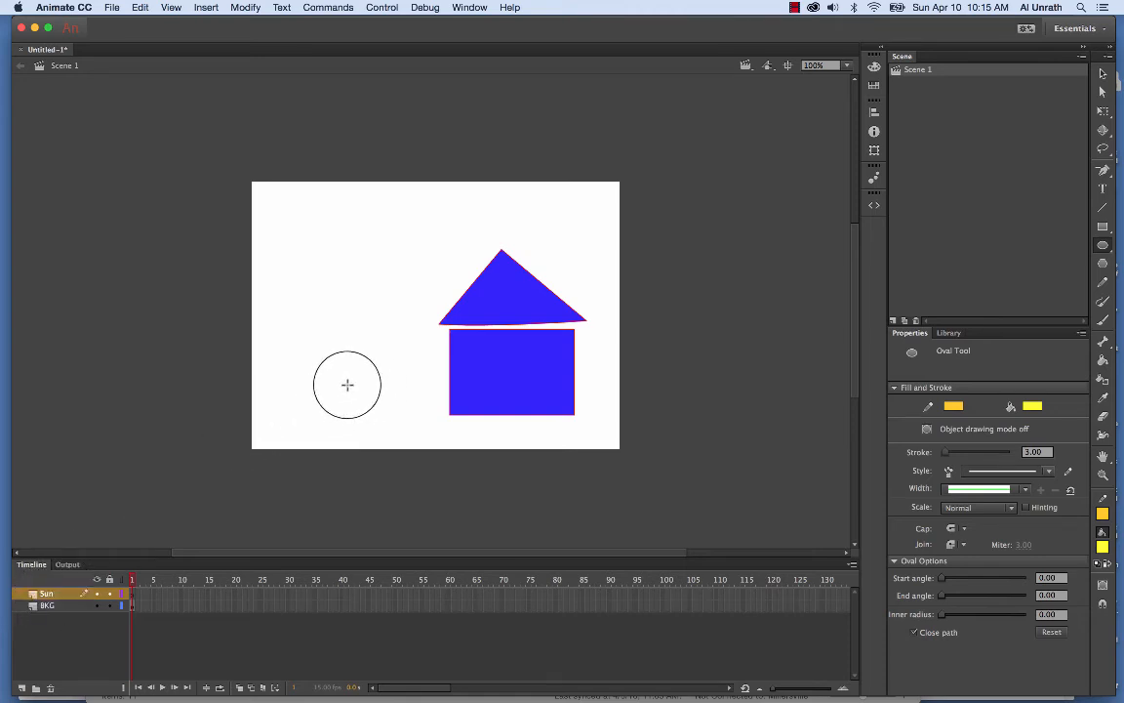
pyautogui.moveTo(346, 384)
pyautogui.mouseDown()
pyautogui.moveTo(318, 369)
pyautogui.moveTo(298, 333)
pyautogui.moveTo(286, 342)
pyautogui.mouseUp()
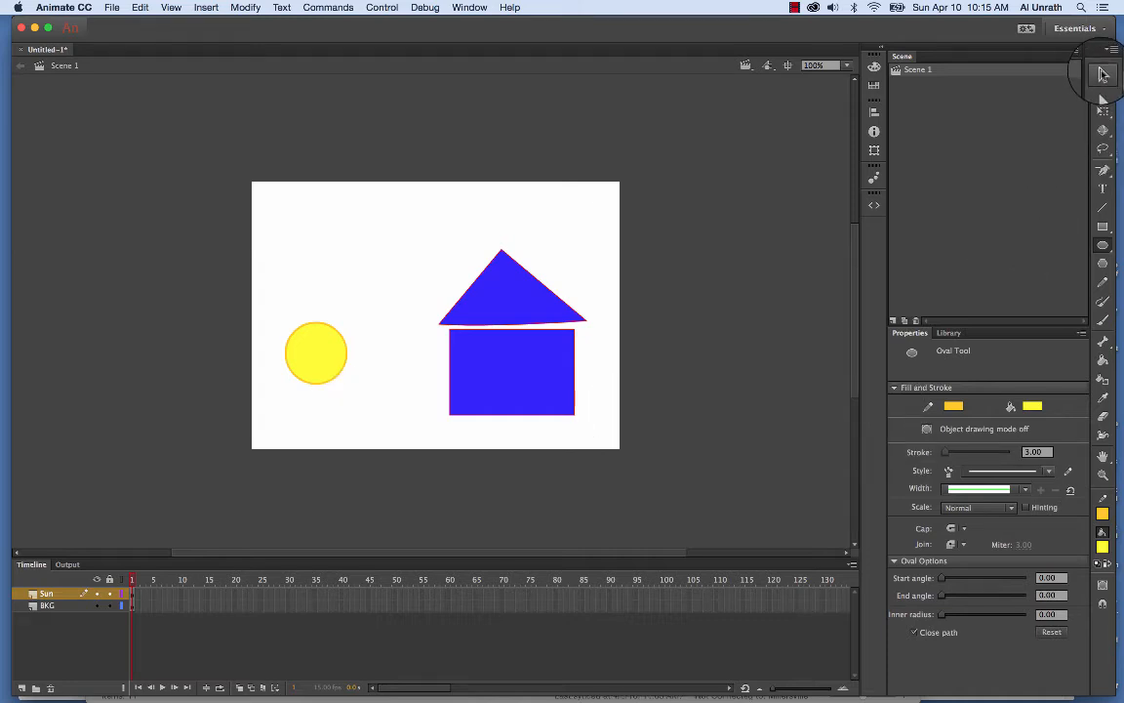
pyautogui.click(1103, 73)
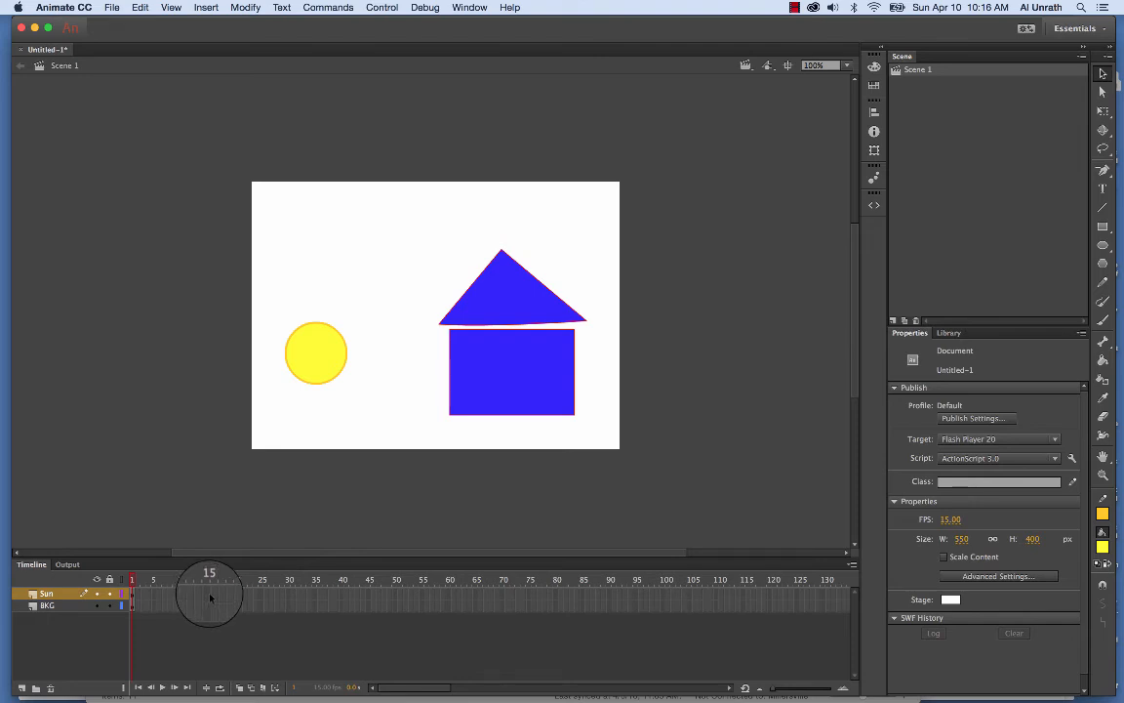
pyautogui.click(288, 594)
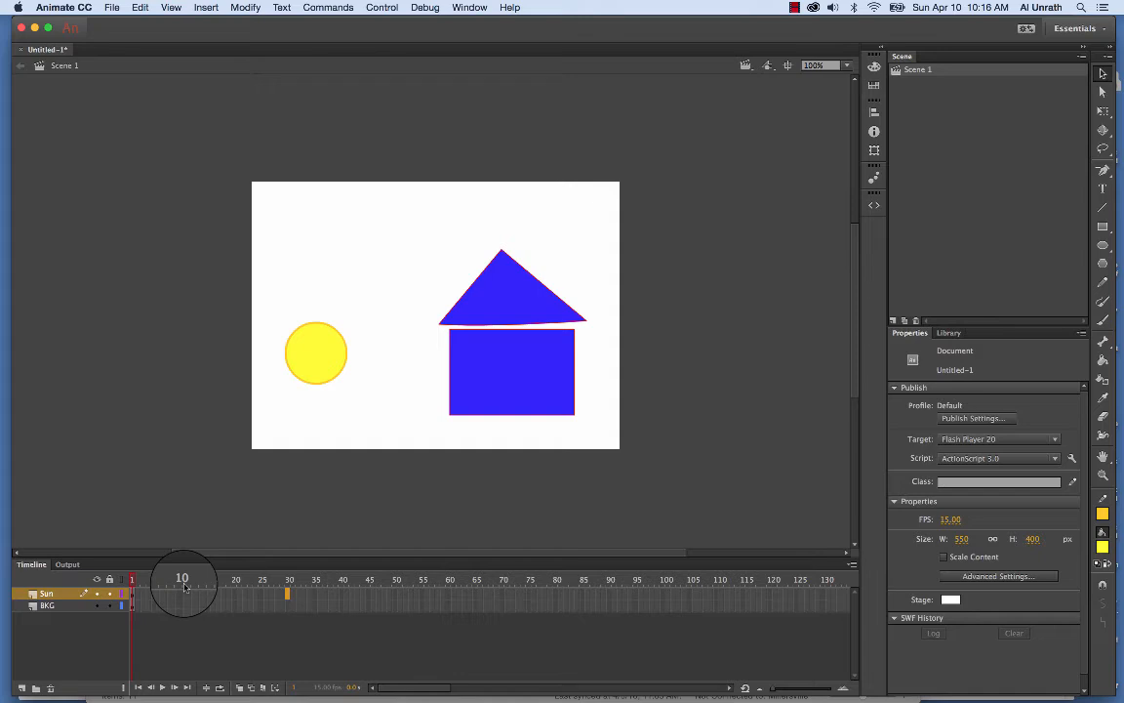
pyautogui.rightClick(288, 597)
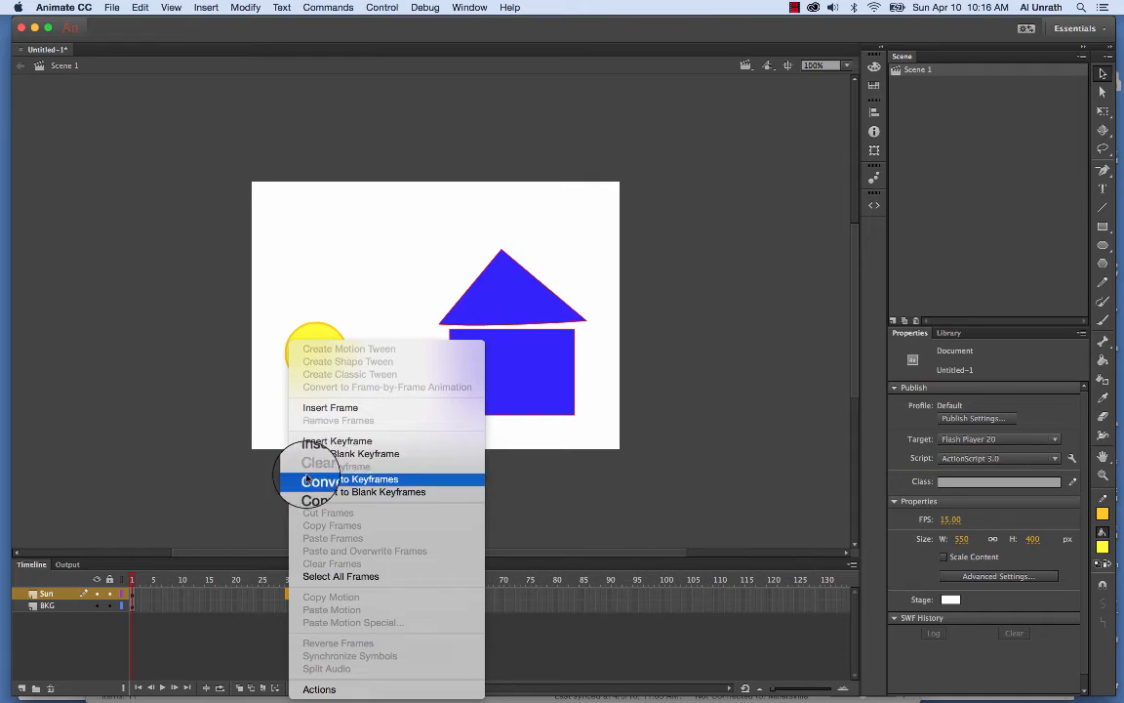
pyautogui.click(286, 597)
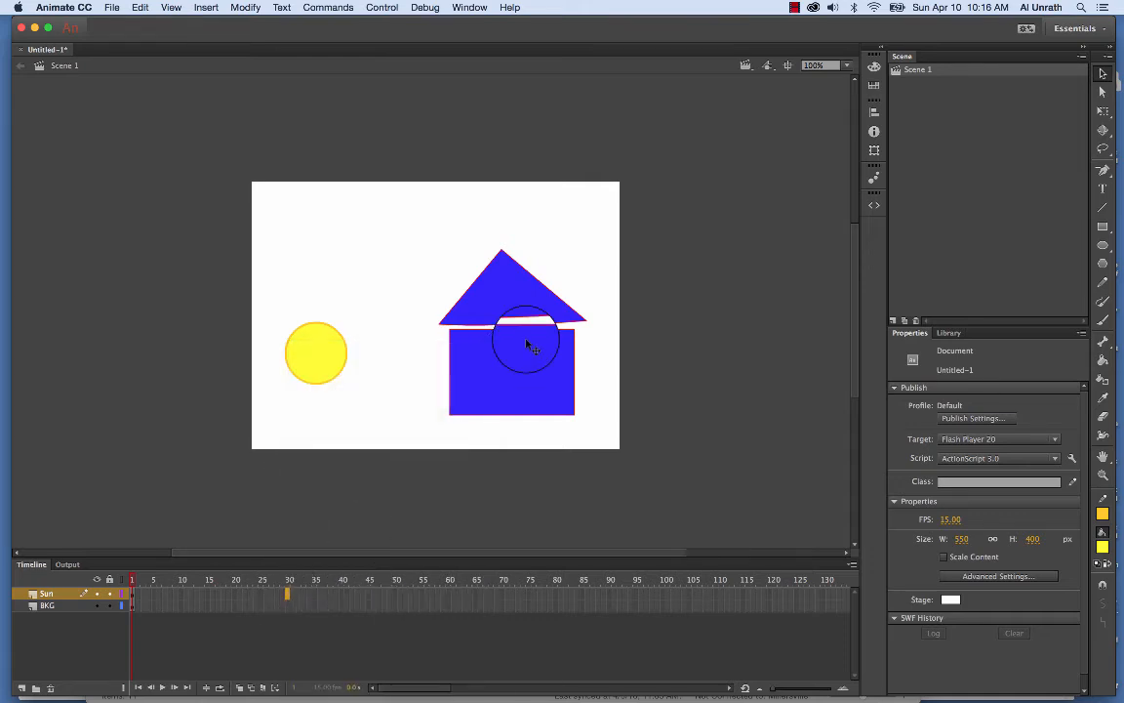
pyautogui.click(795, 8)
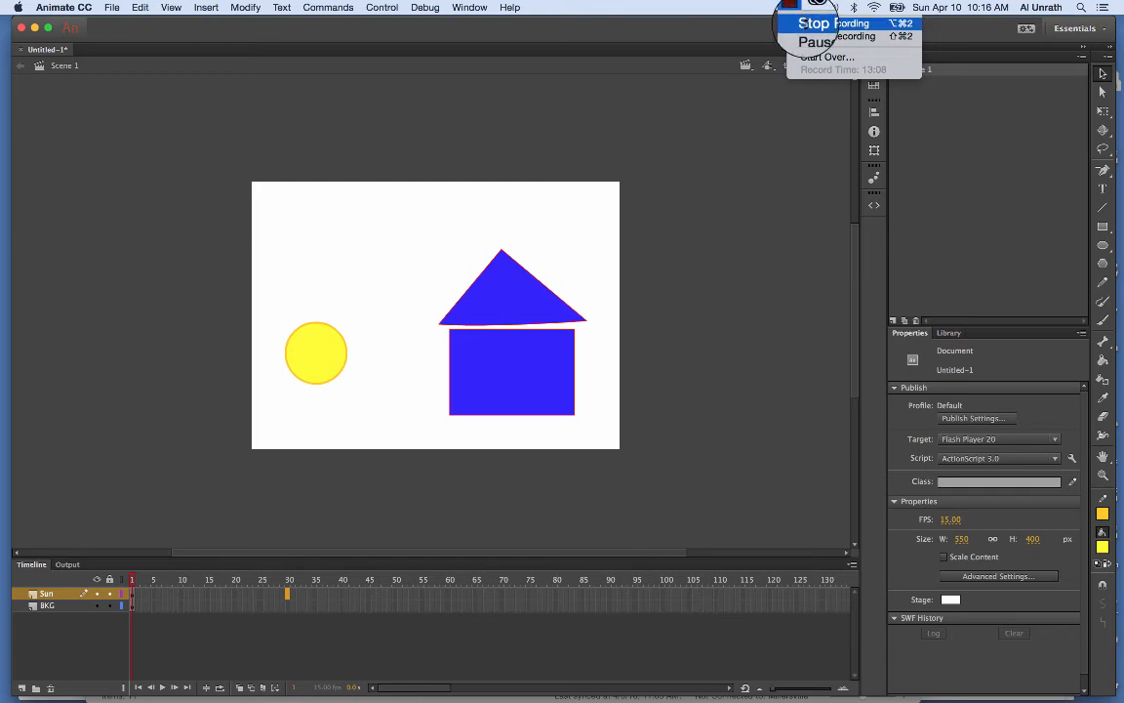
pyautogui.click(810, 37)
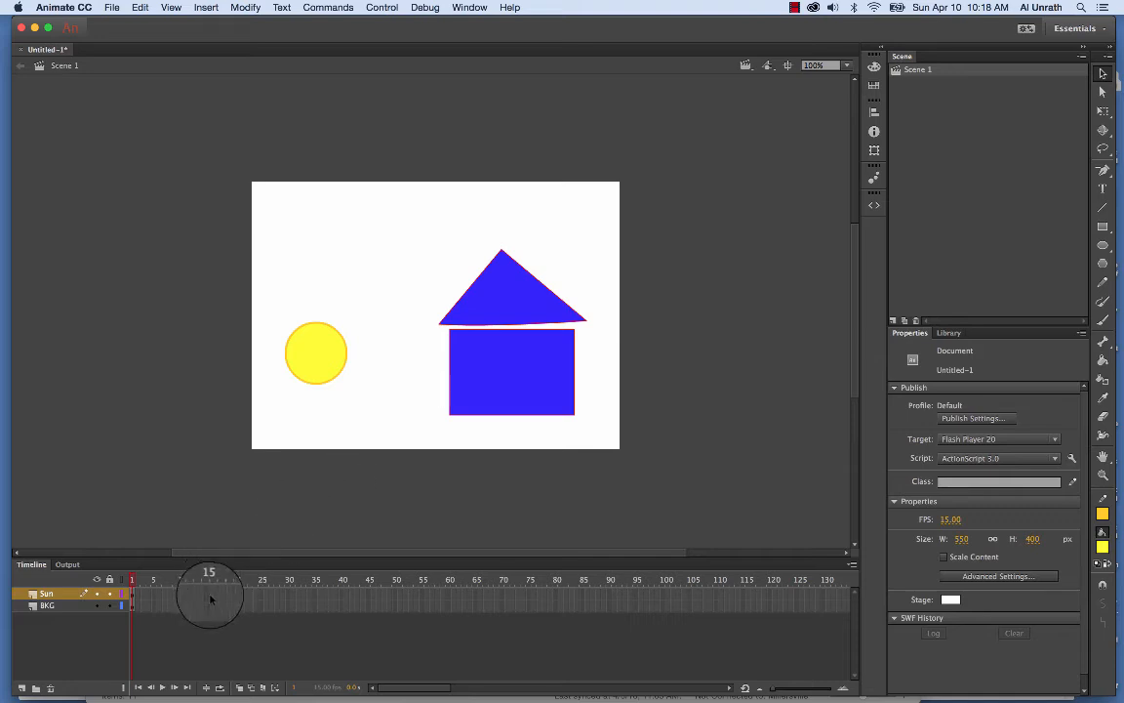
# Extend the Sun layer by inserting a frame at frame 30.
pyautogui.click(292, 593)
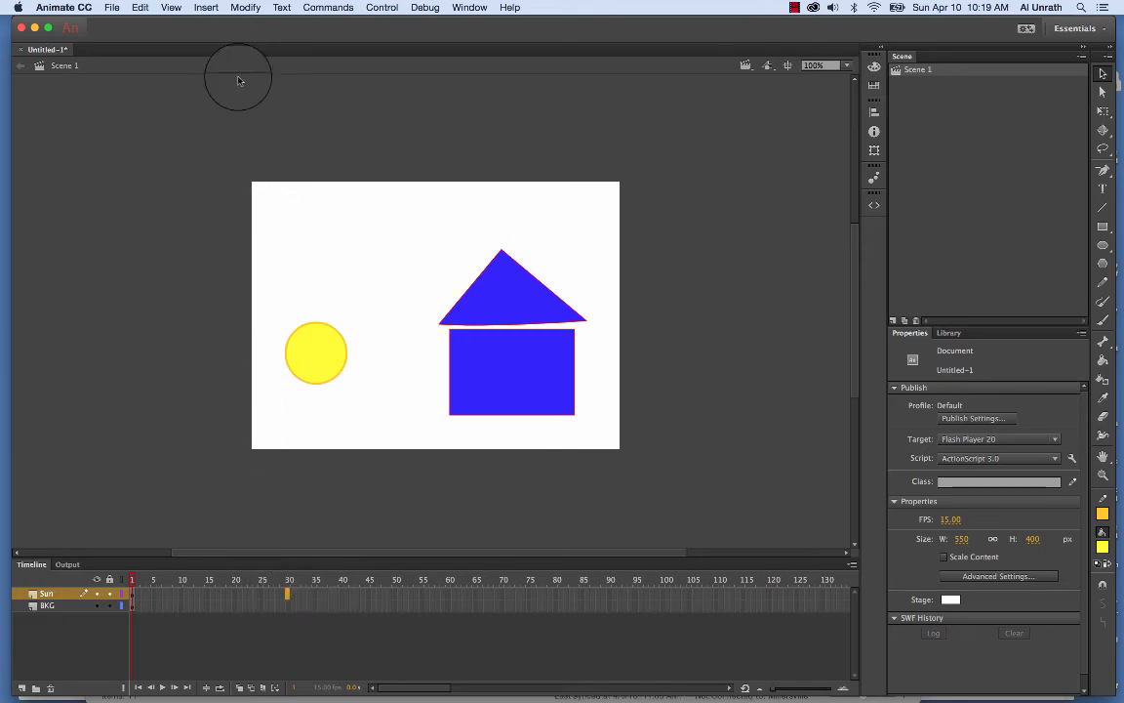
pyautogui.click(203, 8)
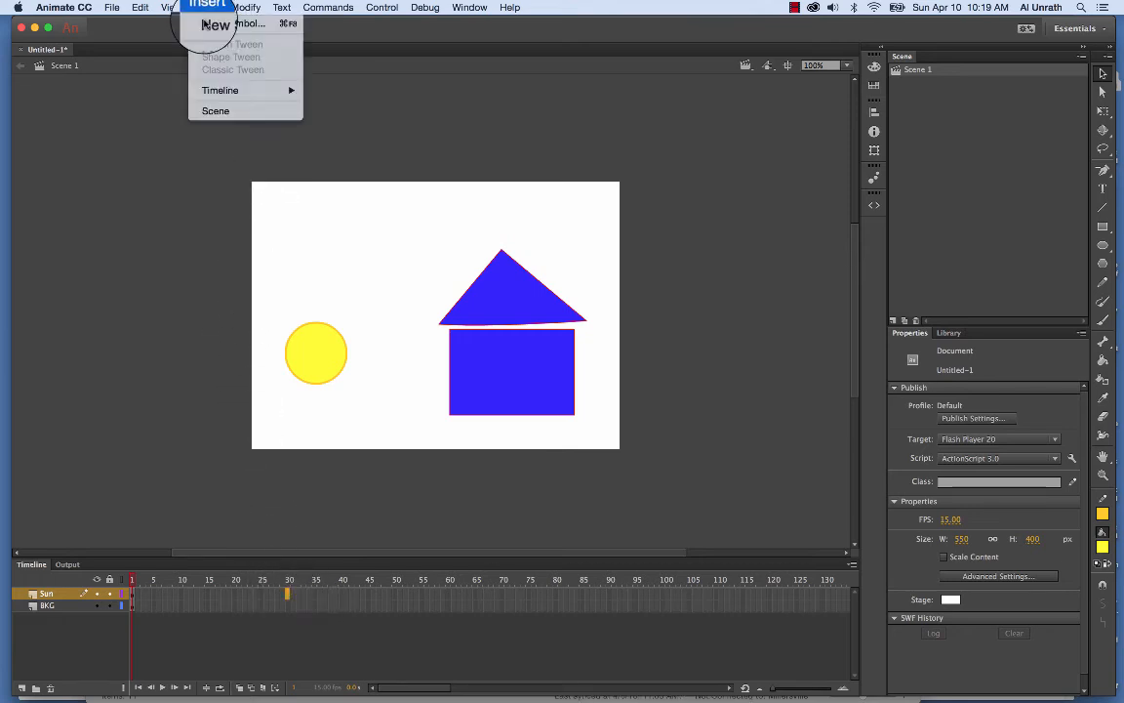
pyautogui.moveTo(221, 91)
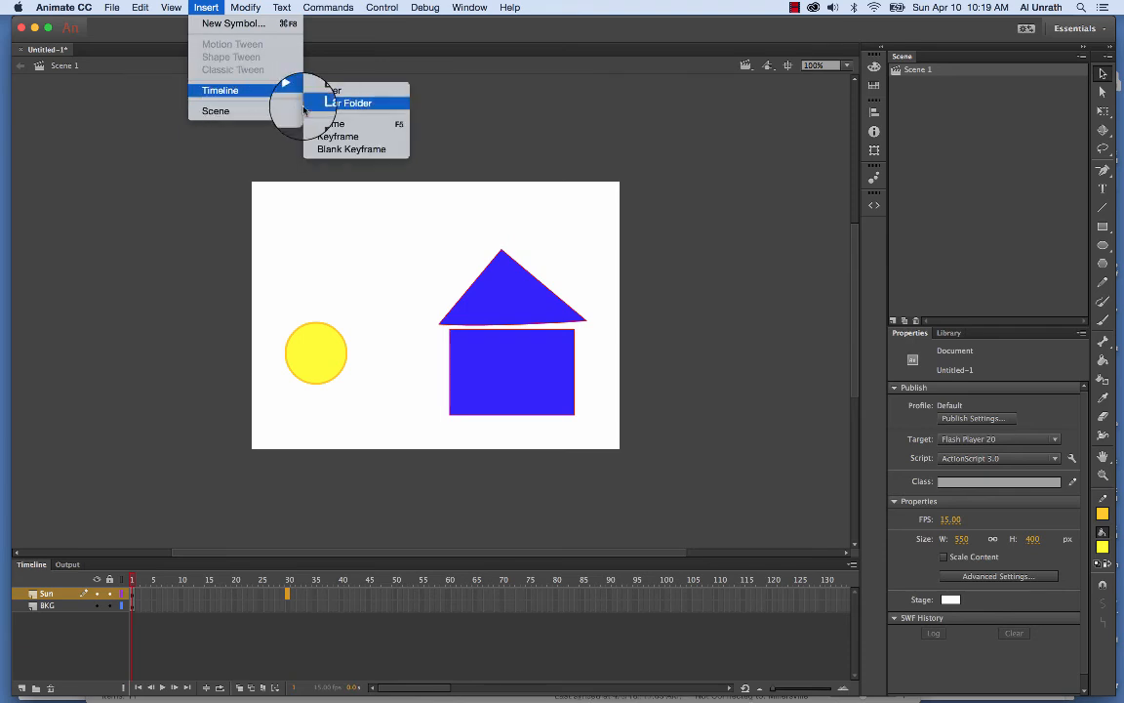
pyautogui.click(331, 123)
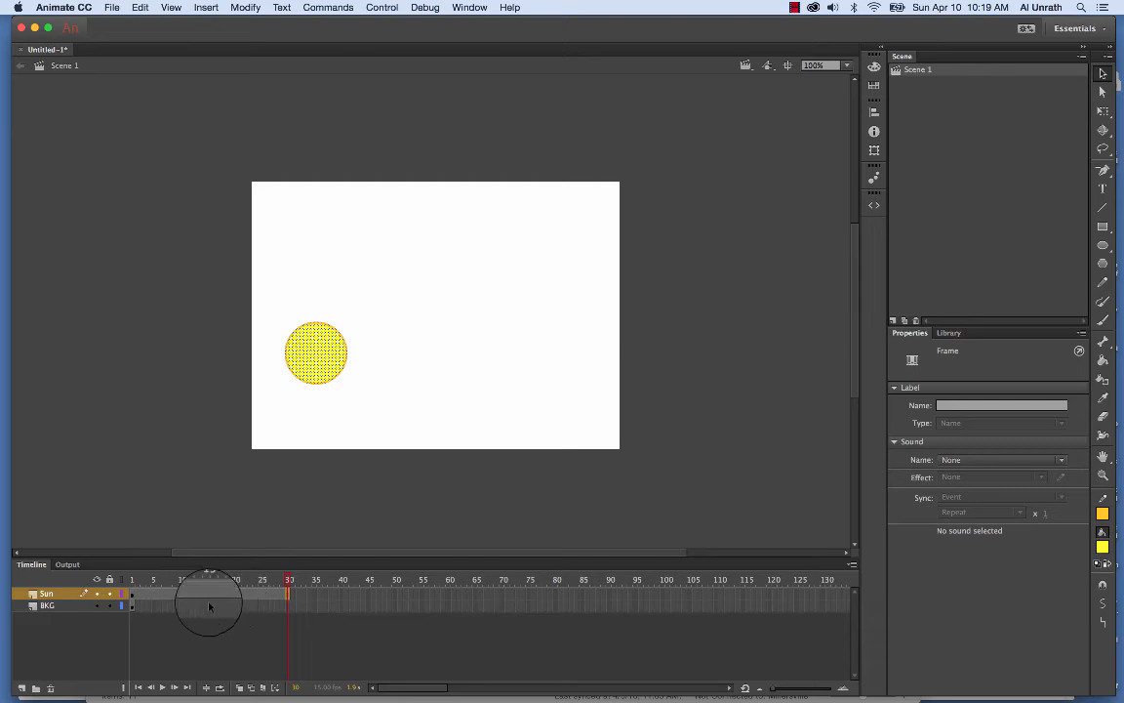
# Create a motion tween from frame 1 of the Sun layer, accepting conversion of the circle to a symbol.
pyautogui.click(132, 595)
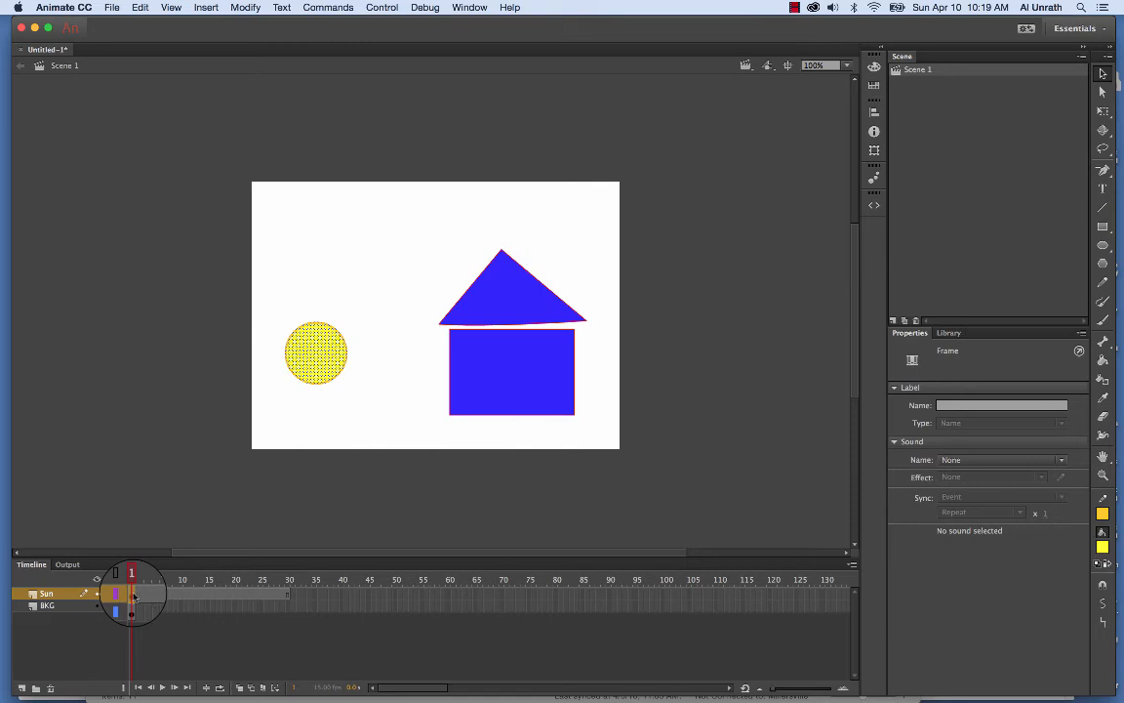
pyautogui.rightClick(134, 595)
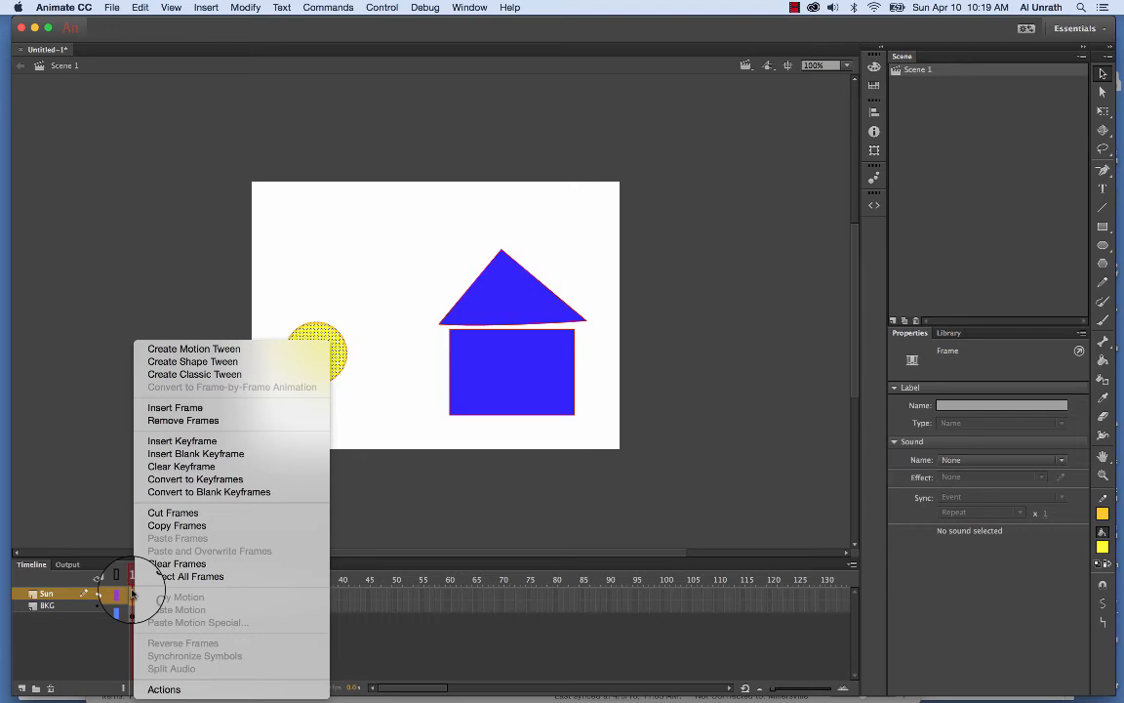
pyautogui.click(171, 349)
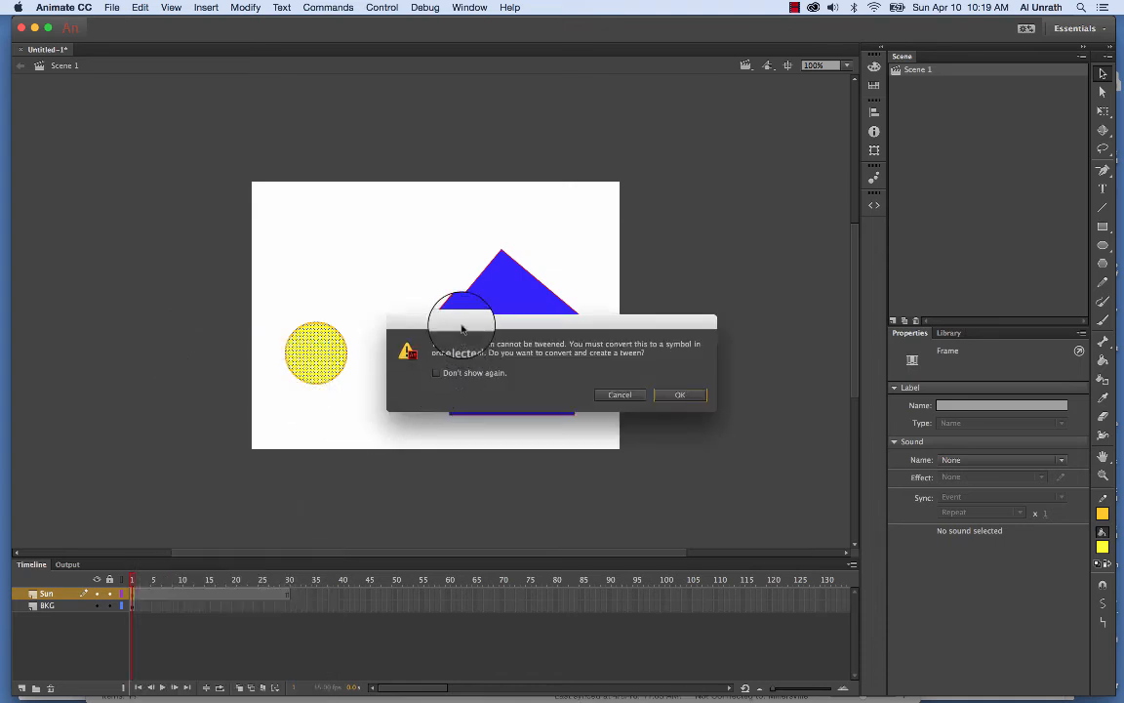
pyautogui.moveTo(459, 322); pyautogui.dragTo(348, 139)
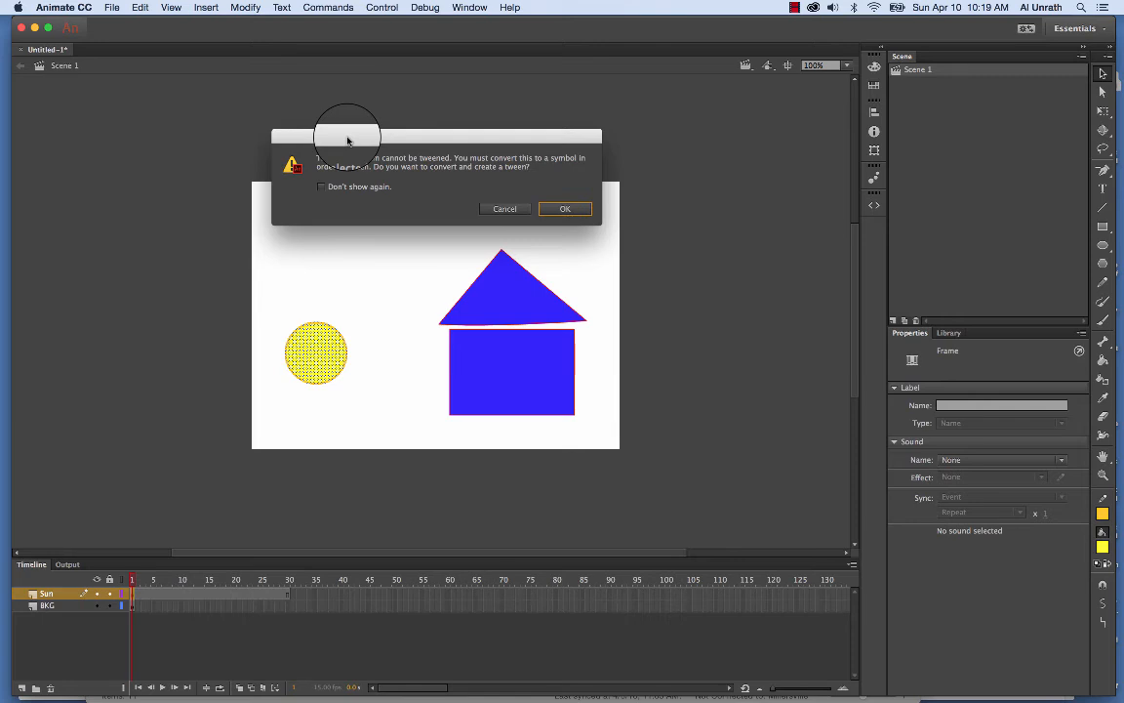
pyautogui.click(565, 209)
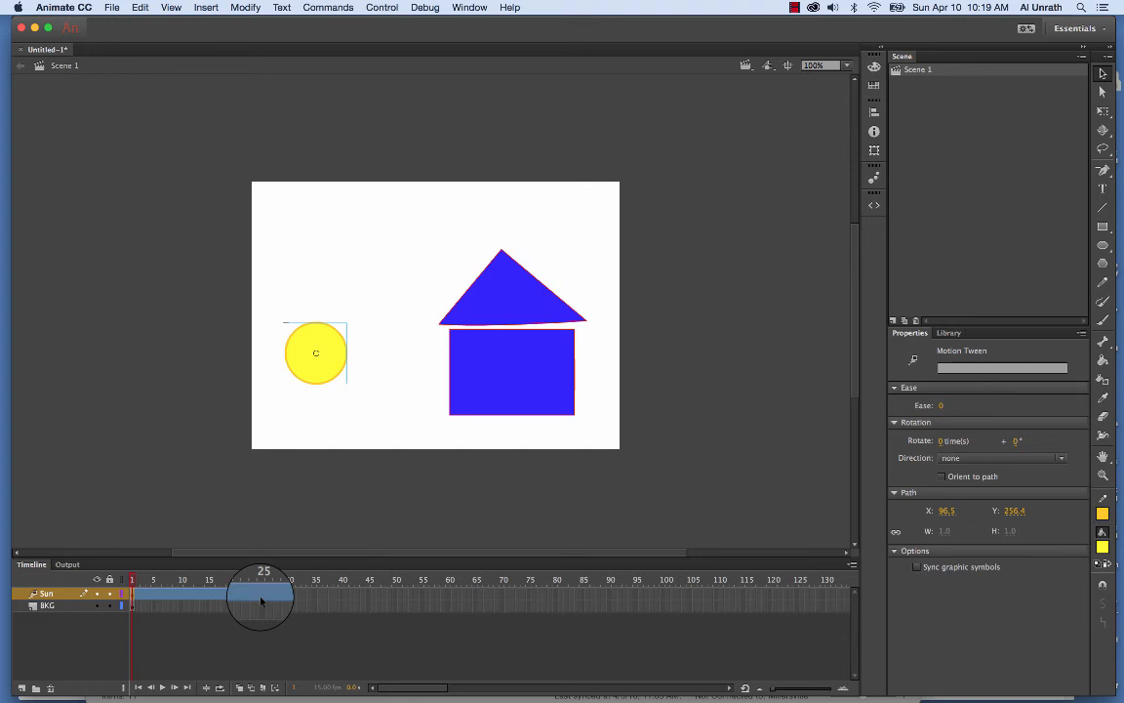
# At frame 30, move the sun up above the house roof to about X 363, Y 33.
pyautogui.moveTo(262, 601); pyautogui.dragTo(289, 595)
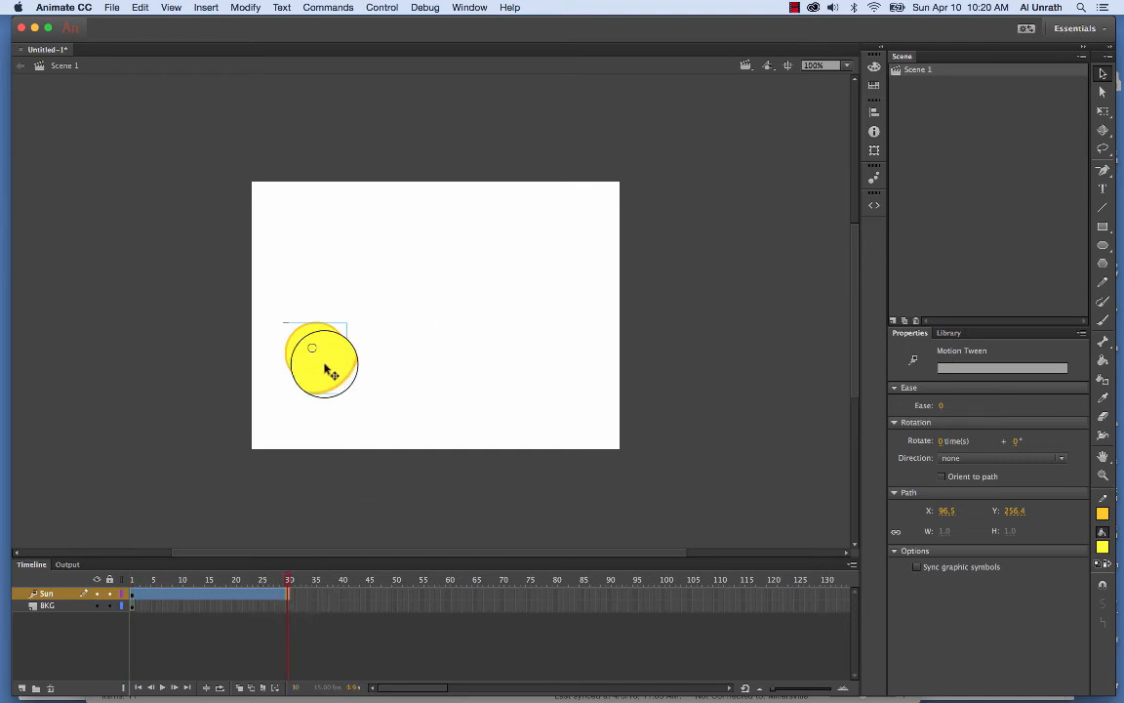
pyautogui.moveTo(329, 371)
pyautogui.mouseDown()
pyautogui.moveTo(346, 329)
pyautogui.moveTo(406, 291)
pyautogui.moveTo(535, 253)
pyautogui.moveTo(535, 238)
pyautogui.moveTo(458, 321)
pyautogui.moveTo(312, 362)
pyautogui.moveTo(522, 258)
pyautogui.moveTo(328, 344)
pyautogui.moveTo(335, 357)
pyautogui.mouseUp()
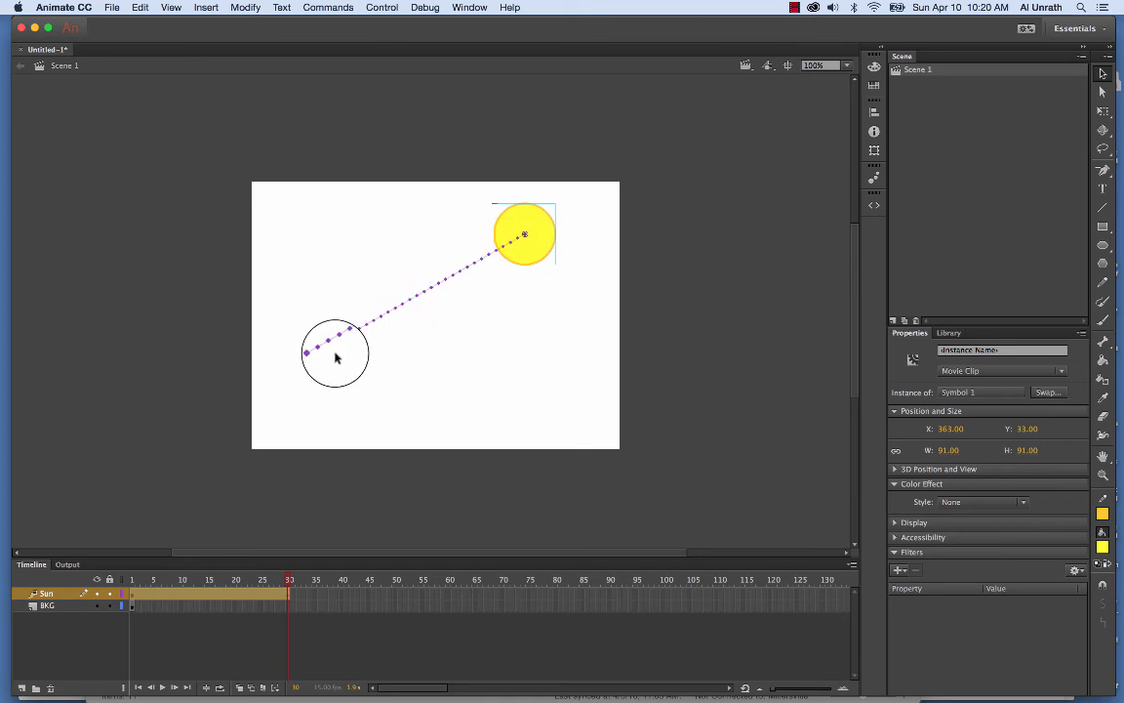
pyautogui.moveTo(335, 357); pyautogui.dragTo(488, 291)
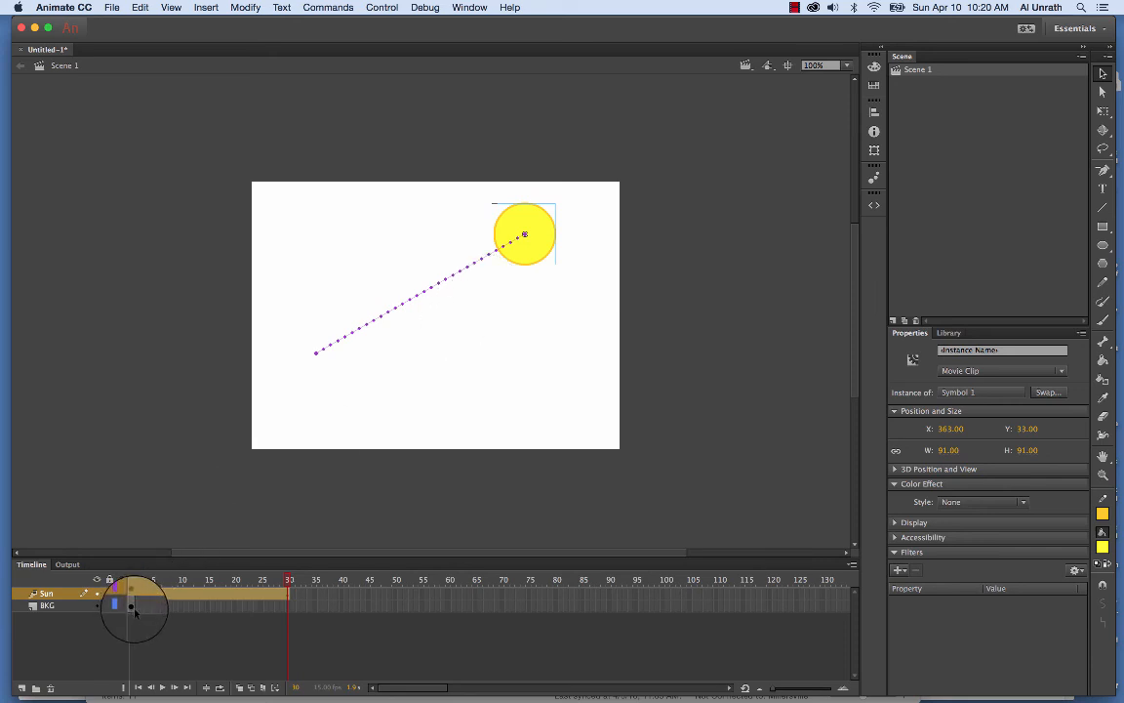
# Insert a frame at frame 30 of the BKG layer to extend the house artwork, and deselect the shapes.
pyautogui.click(66, 612)
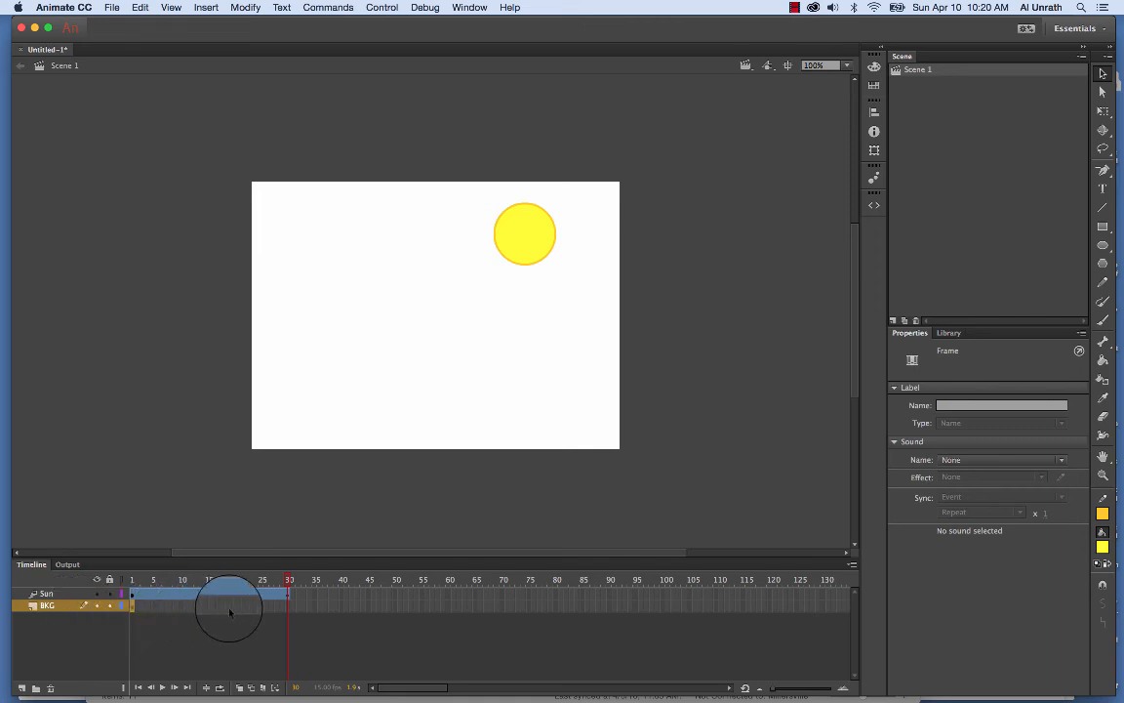
pyautogui.click(290, 612)
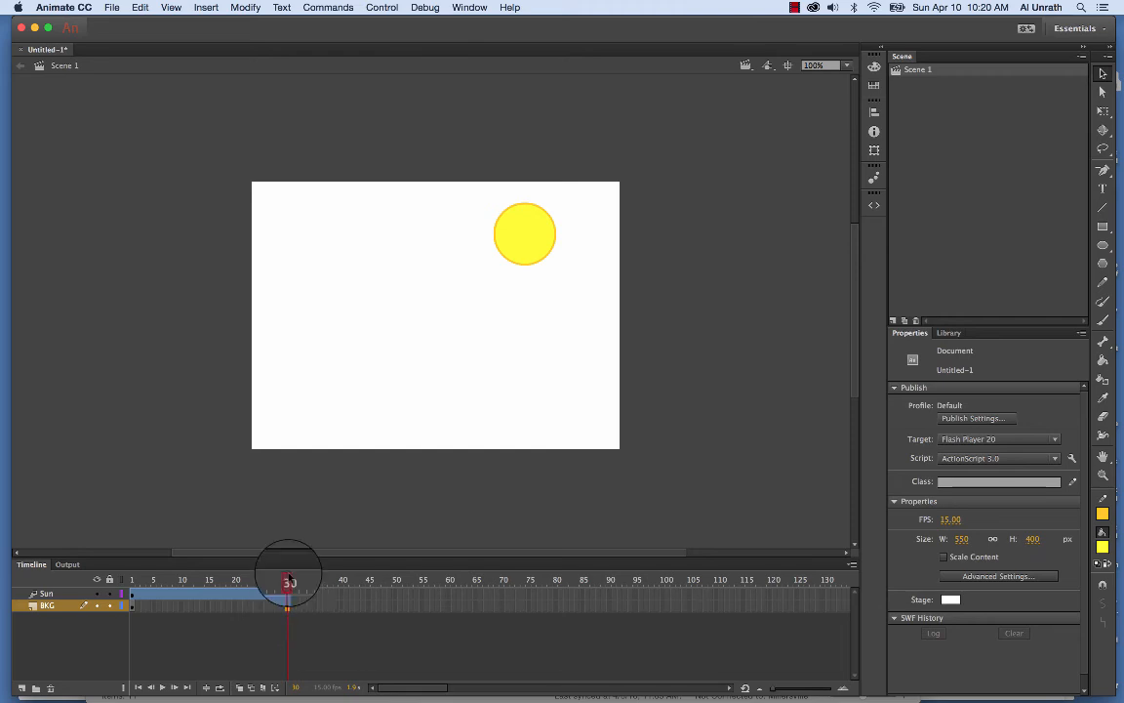
pyautogui.click(206, 7)
pyautogui.moveTo(231, 96)
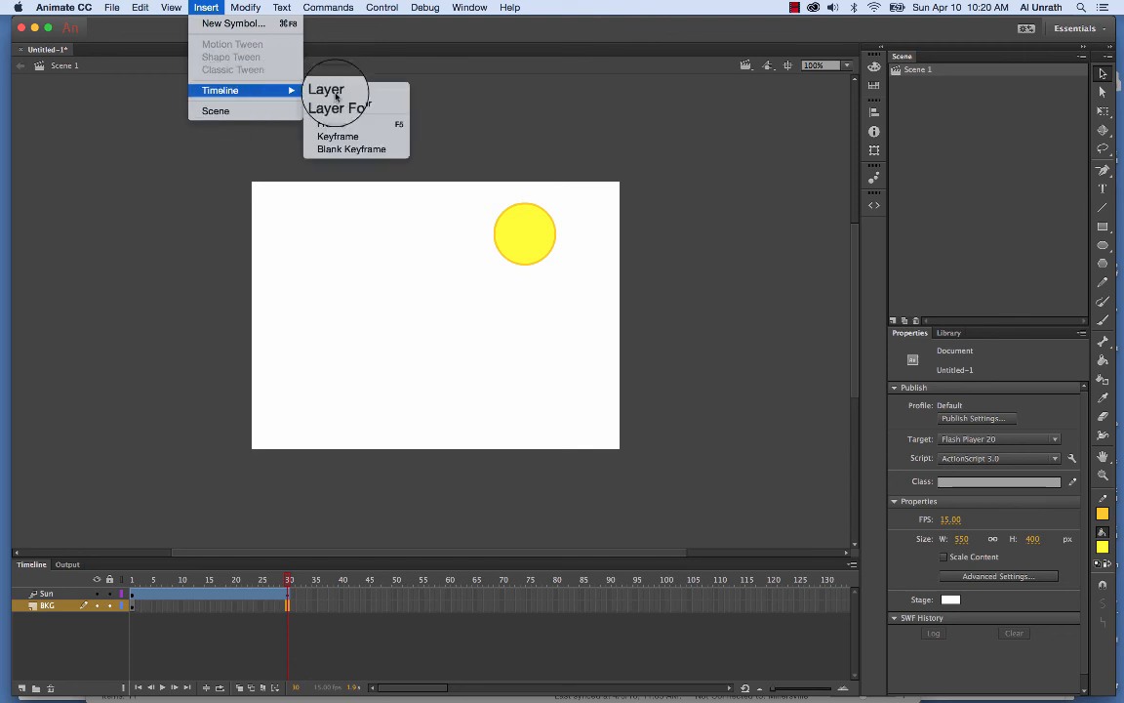
pyautogui.click(332, 123)
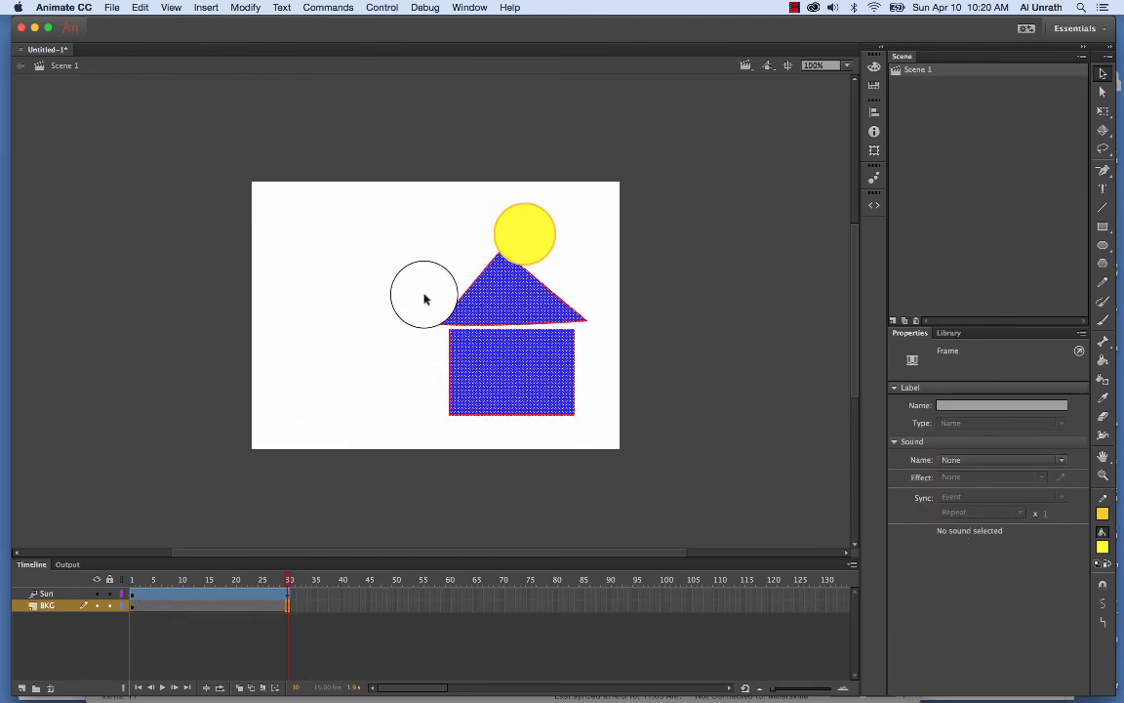
pyautogui.click(215, 283)
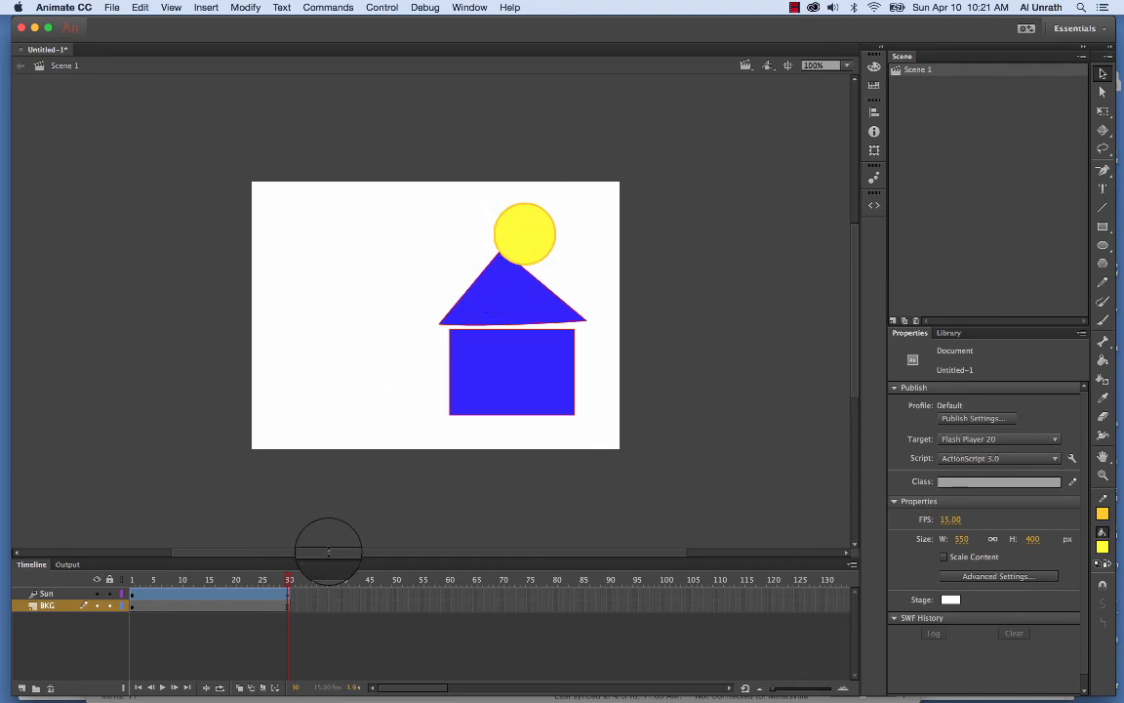
# Scrub the playhead from frame 30 back to frame 1 to preview the sun's movement.
pyautogui.moveTo(290, 582); pyautogui.dragTo(252, 580)
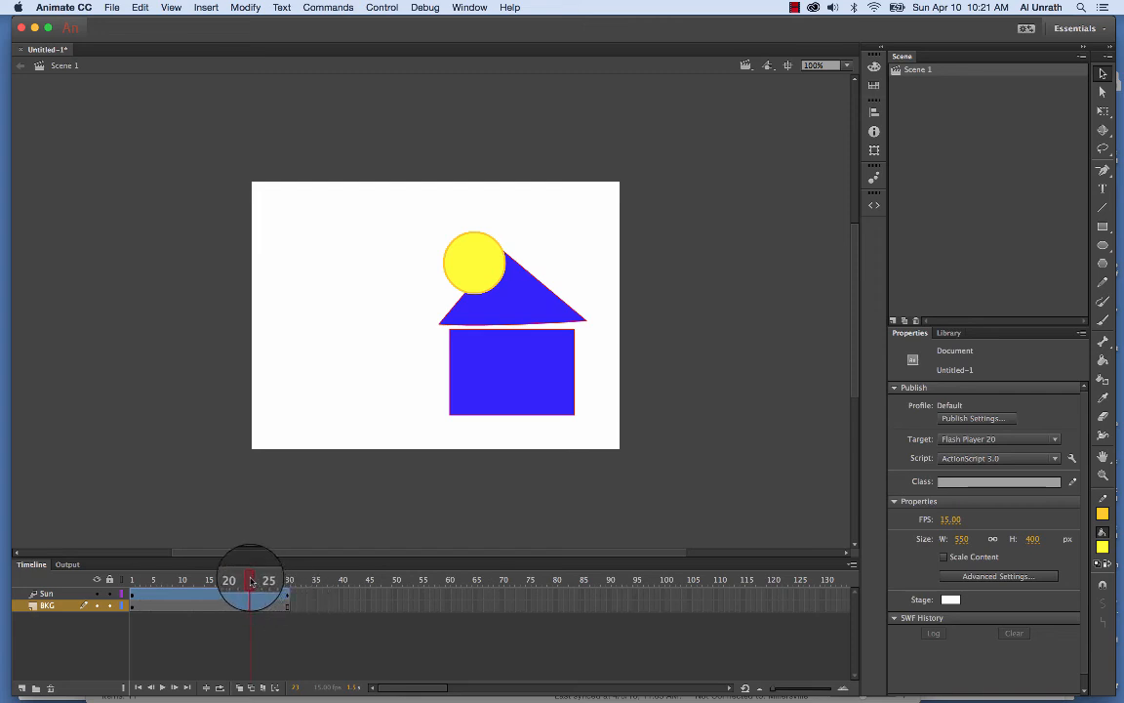
pyautogui.moveTo(251, 582)
pyautogui.mouseDown()
pyautogui.moveTo(264, 582)
pyautogui.moveTo(129, 571)
pyautogui.moveTo(290, 584)
pyautogui.moveTo(246, 583)
pyautogui.mouseUp()
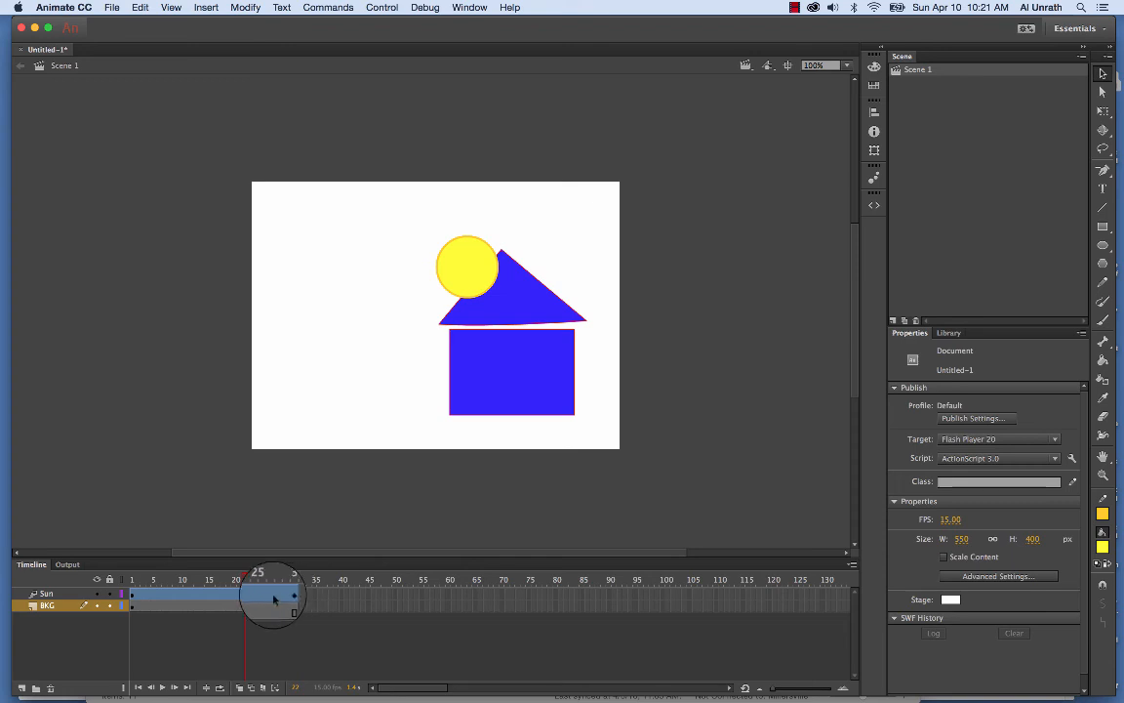
pyautogui.moveTo(245, 580); pyautogui.dragTo(125, 571)
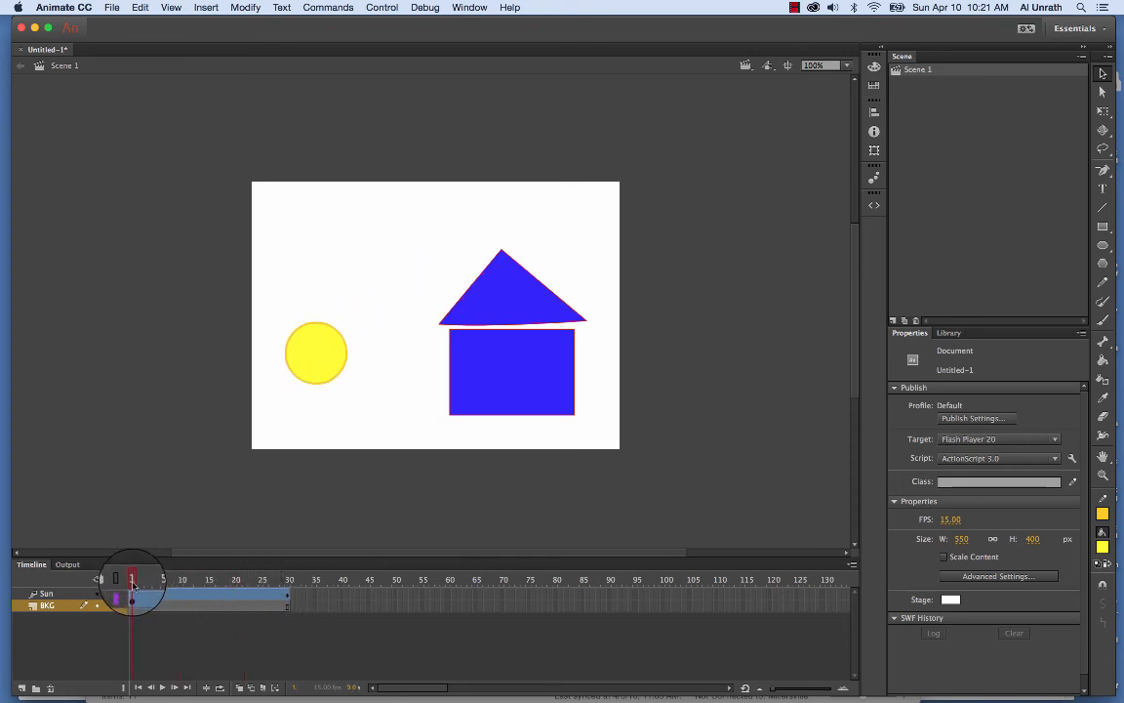
# Bend the middle of the sun's straight motion path upward into an arc, with the Sun layer at frame 30.
pyautogui.click(135, 595)
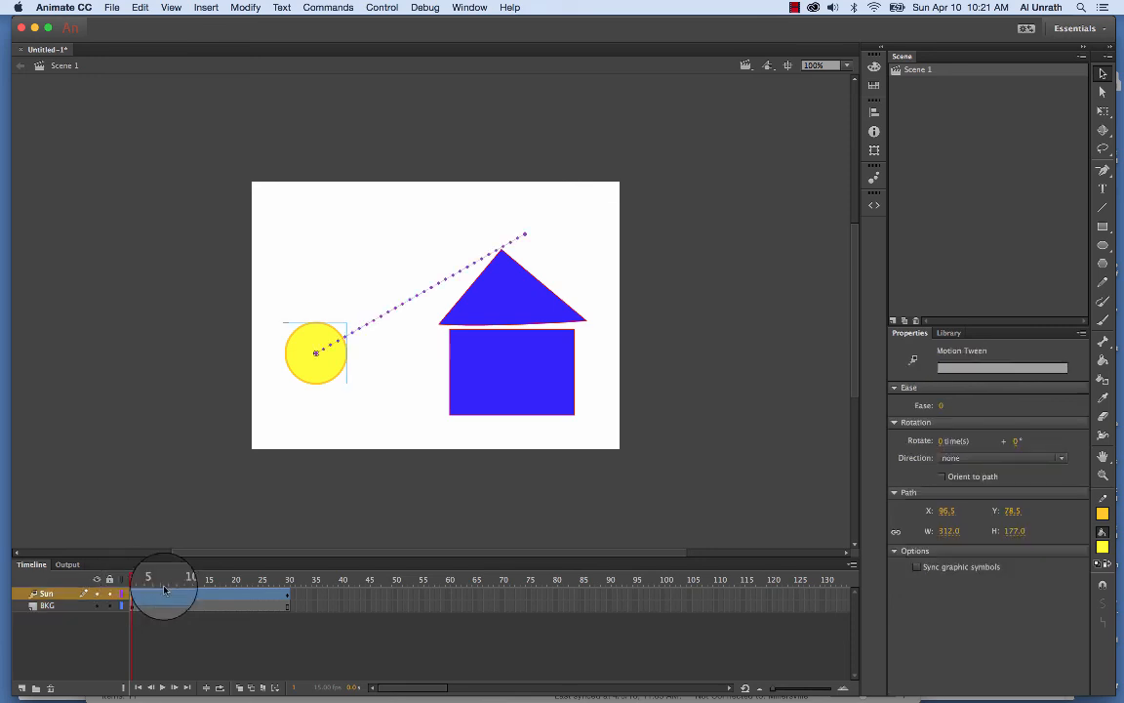
pyautogui.click(289, 594)
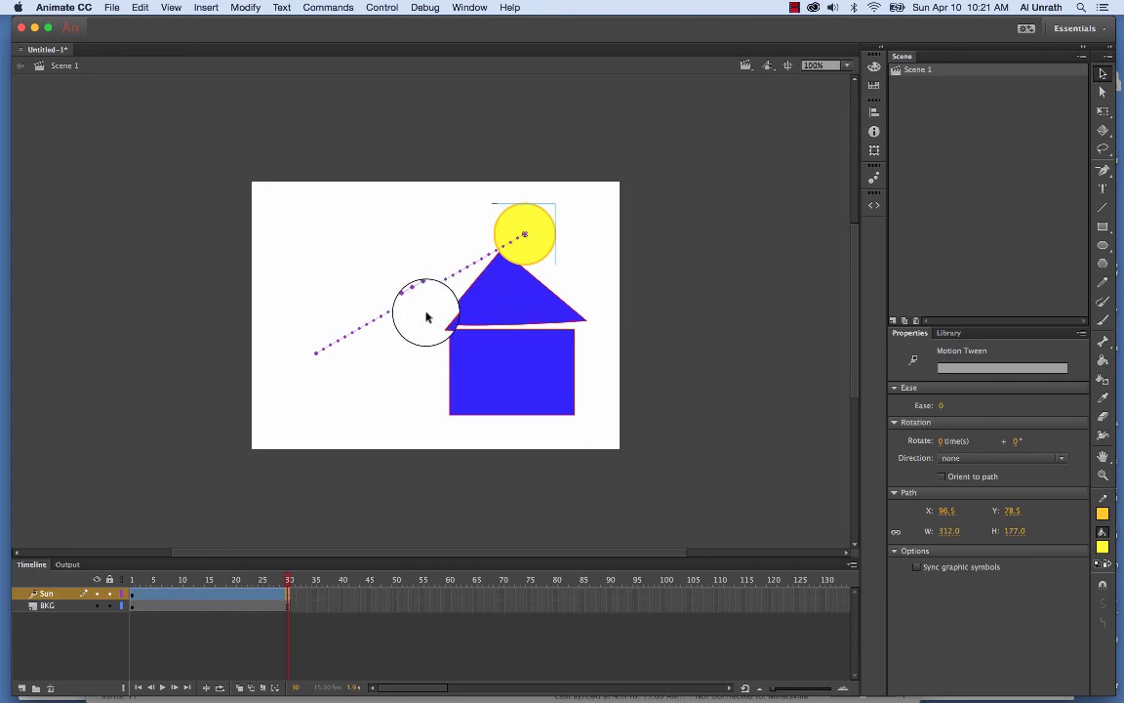
pyautogui.click(1103, 74)
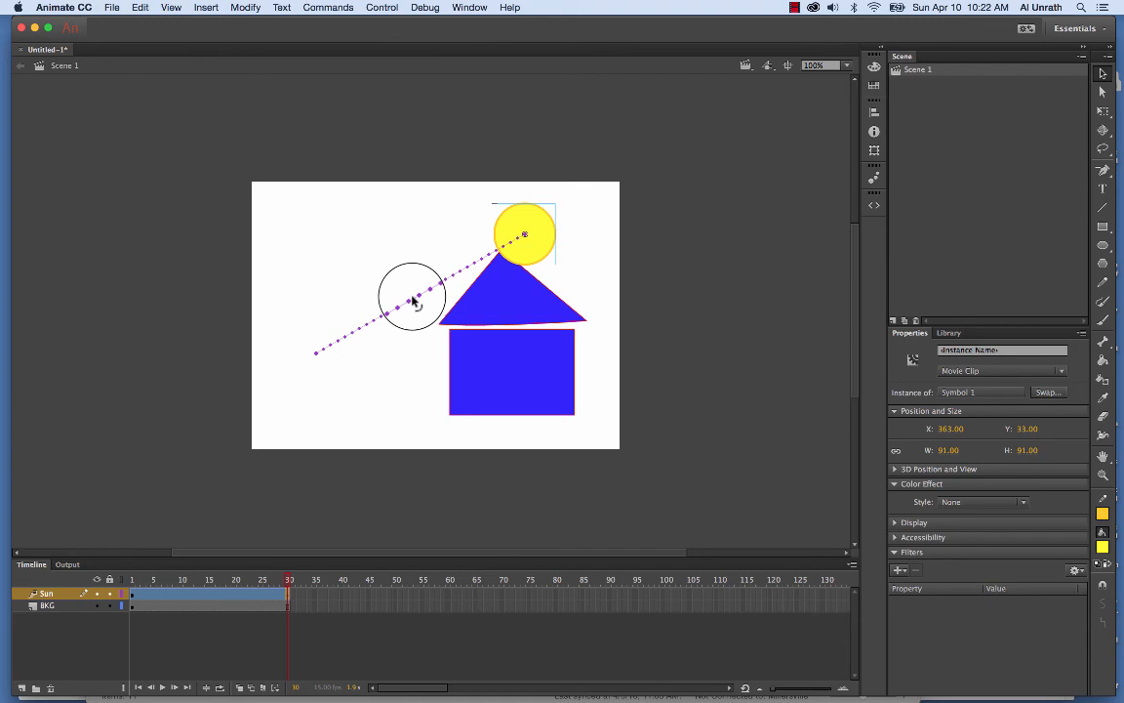
pyautogui.moveTo(414, 301); pyautogui.dragTo(542, 258)
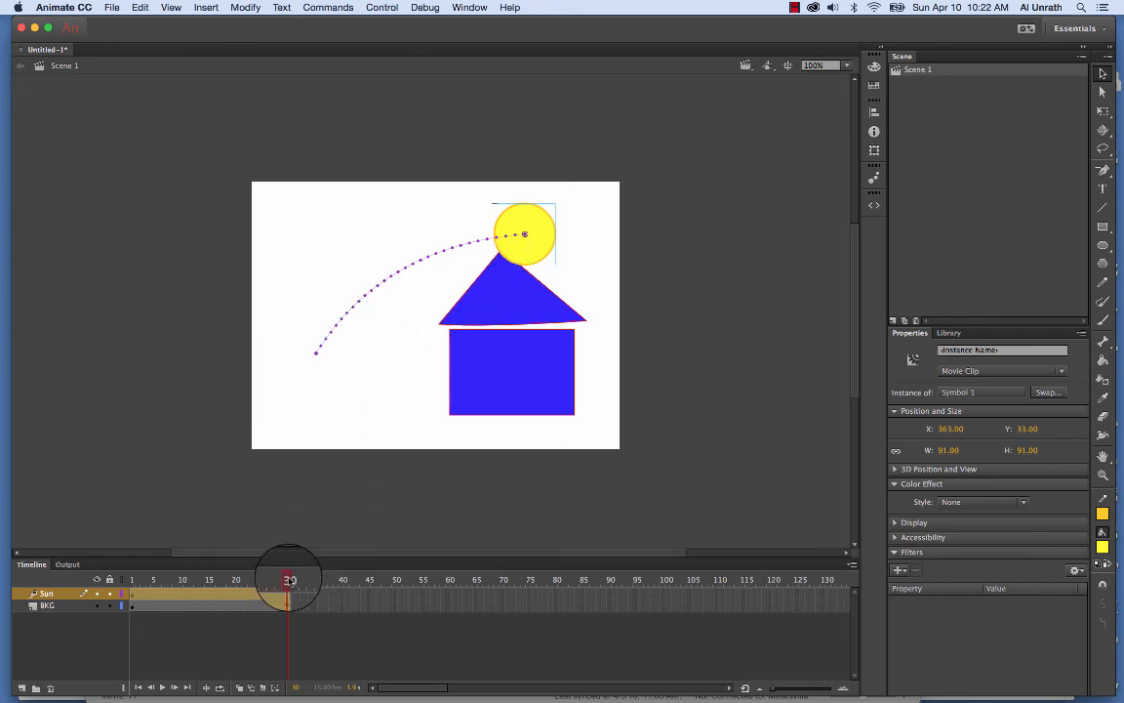
# Check the sun's curved movement by scrubbing the timeline and testing the movie in Animate.
pyautogui.moveTo(289, 580)
pyautogui.mouseDown()
pyautogui.moveTo(131, 581)
pyautogui.moveTo(286, 580)
pyautogui.moveTo(133, 571)
pyautogui.moveTo(259, 568)
pyautogui.moveTo(291, 572)
pyautogui.moveTo(131, 570)
pyautogui.moveTo(288, 567)
pyautogui.mouseUp()
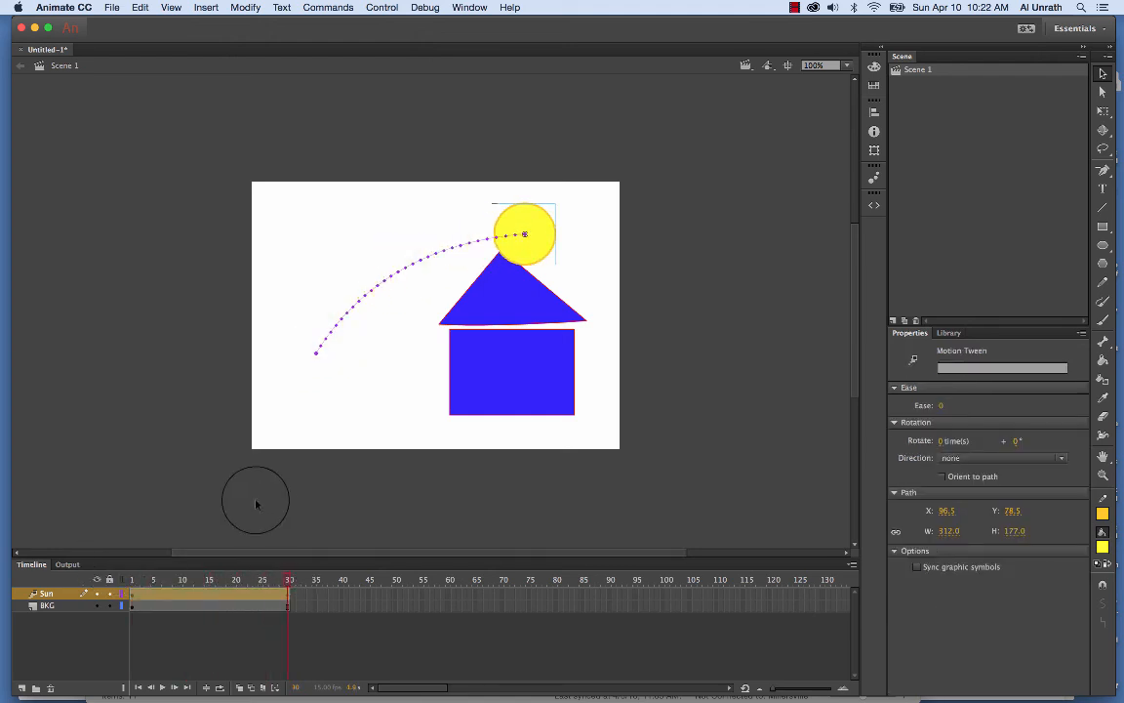
pyautogui.click(382, 8)
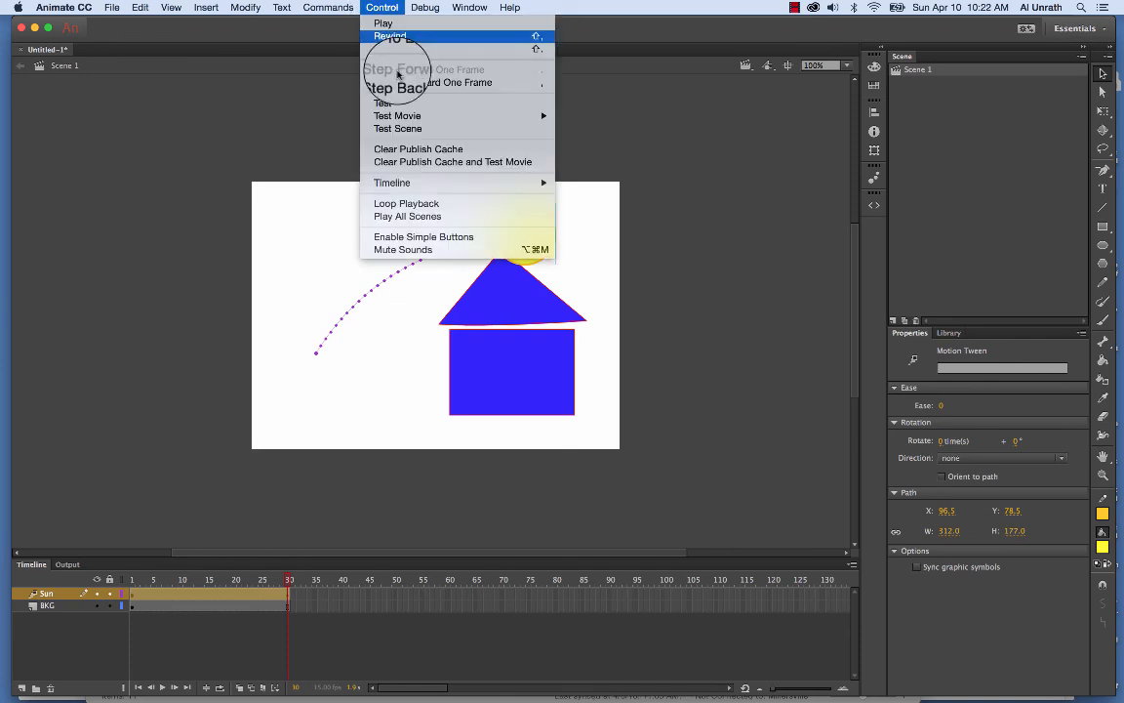
pyautogui.moveTo(406, 117)
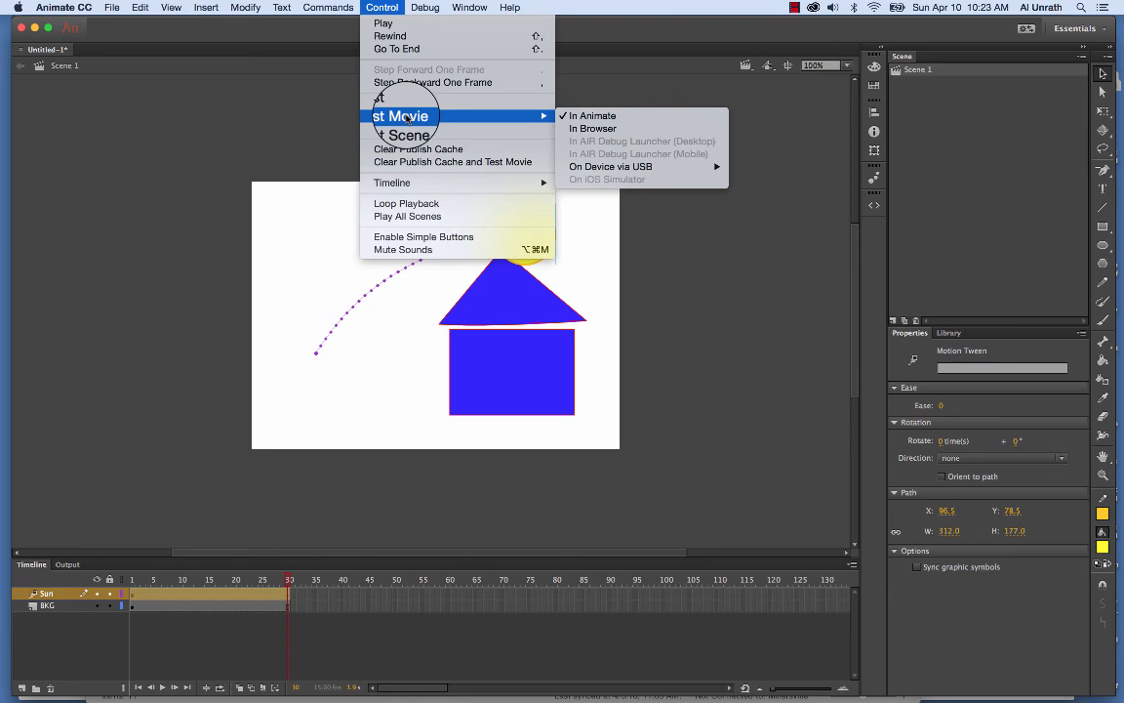
pyautogui.click(587, 117)
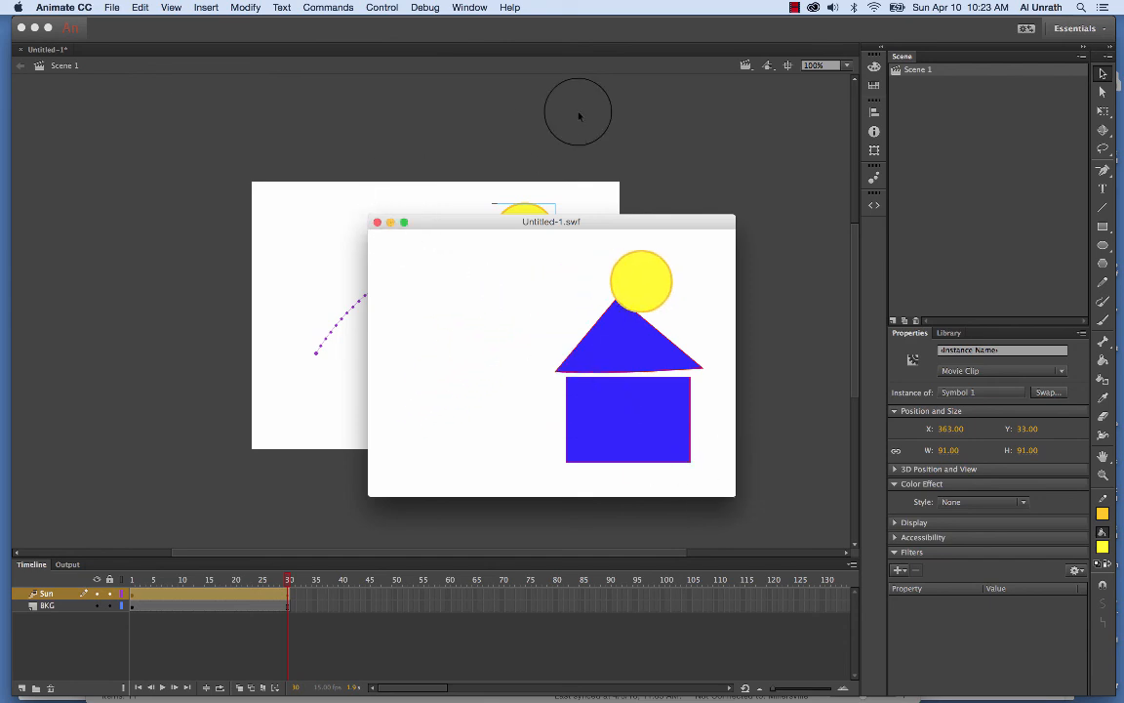
pyautogui.click(796, 8)
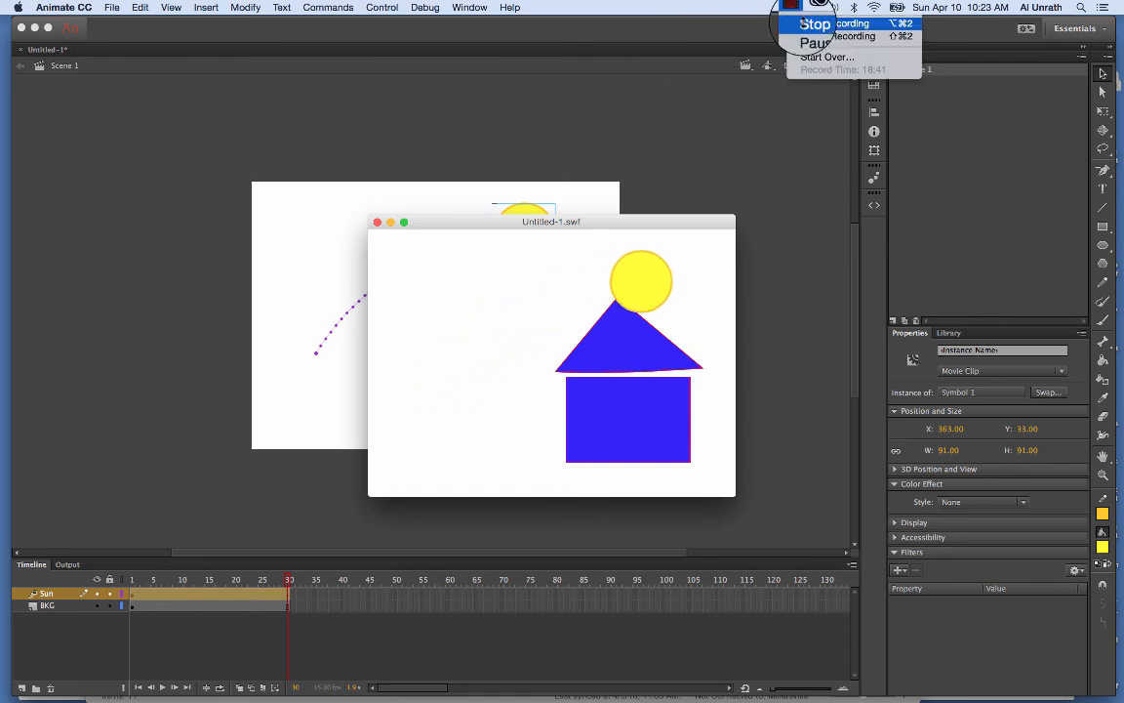